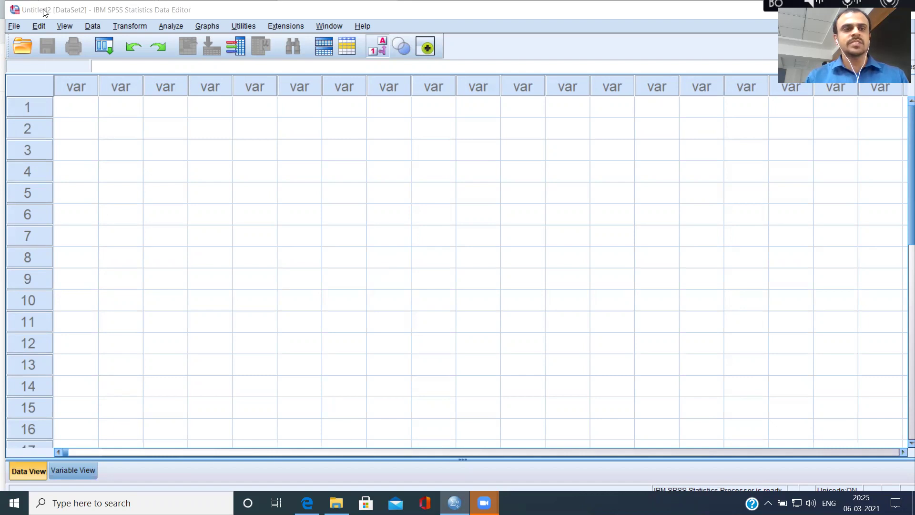
# - Open the data file tree_credit.sav from the Spss Source Files folder
pyautogui.click(14, 27)
pyautogui.moveTo(143, 55)
pyautogui.click(209, 59)
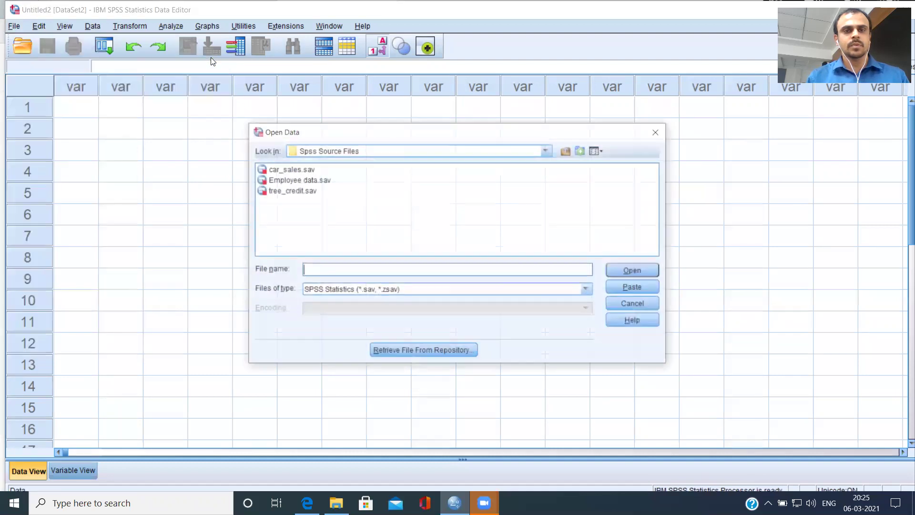
pyautogui.click(305, 192)
pyautogui.click(643, 275)
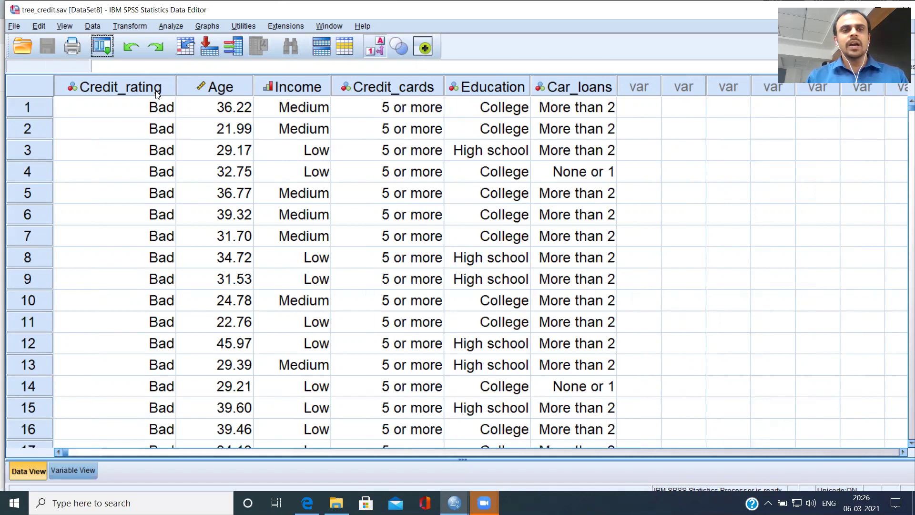
# - Examine the credit rating, age, income, credit cards, education and car loans variables in the dataset
pyautogui.moveTo(158, 93)
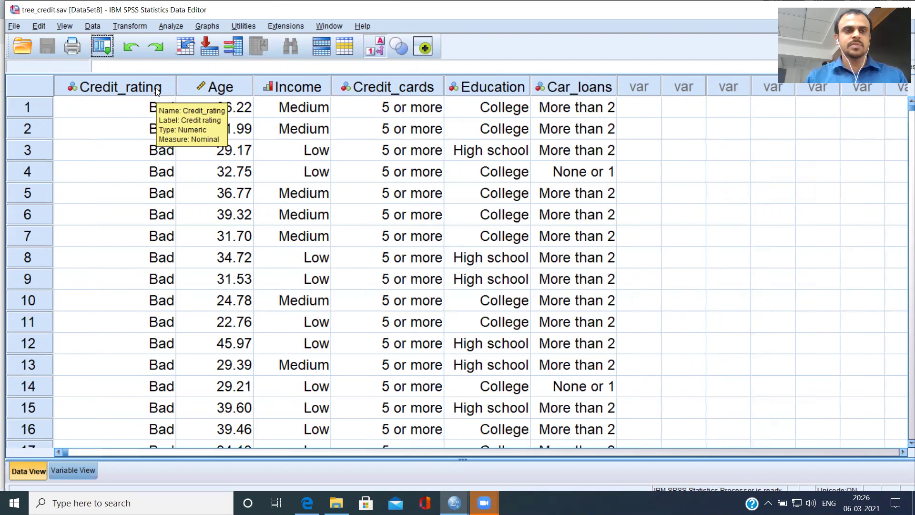
pyautogui.click(157, 90)
pyautogui.doubleClick(142, 105)
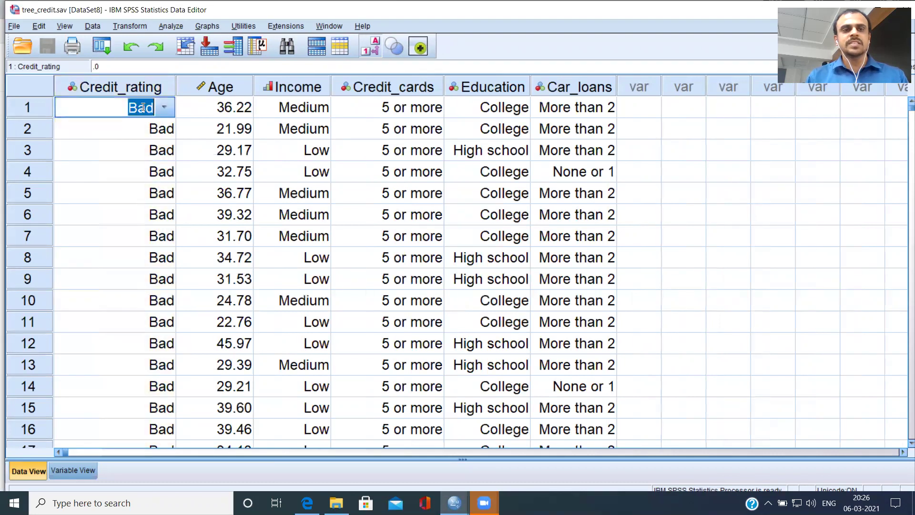
pyautogui.click(166, 131)
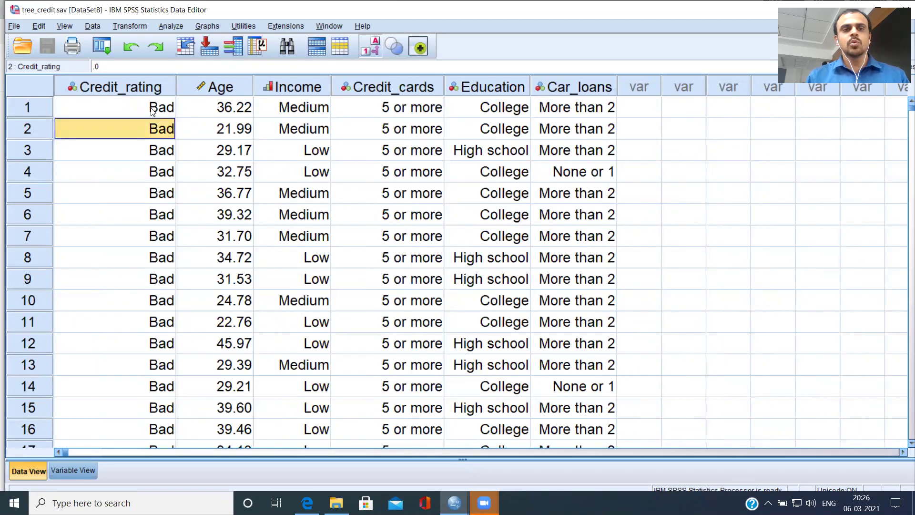
pyautogui.click(209, 118)
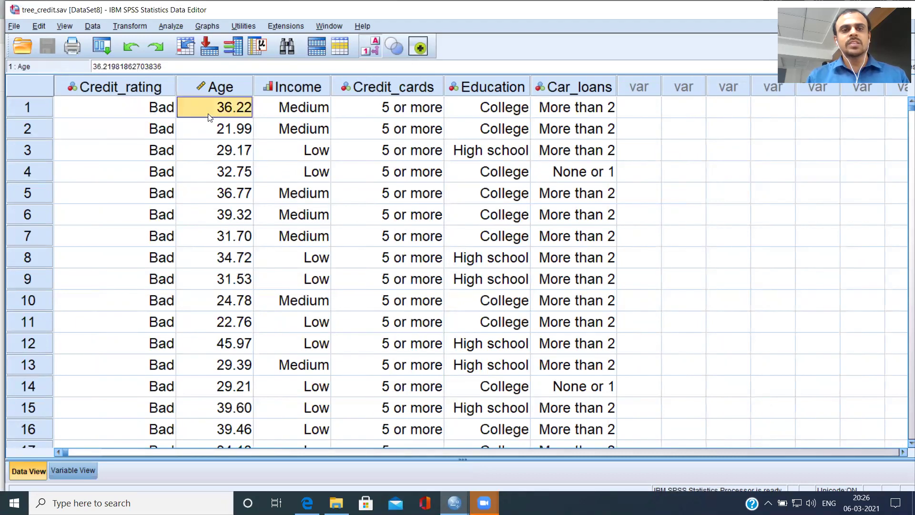
pyautogui.click(231, 88)
pyautogui.click(298, 86)
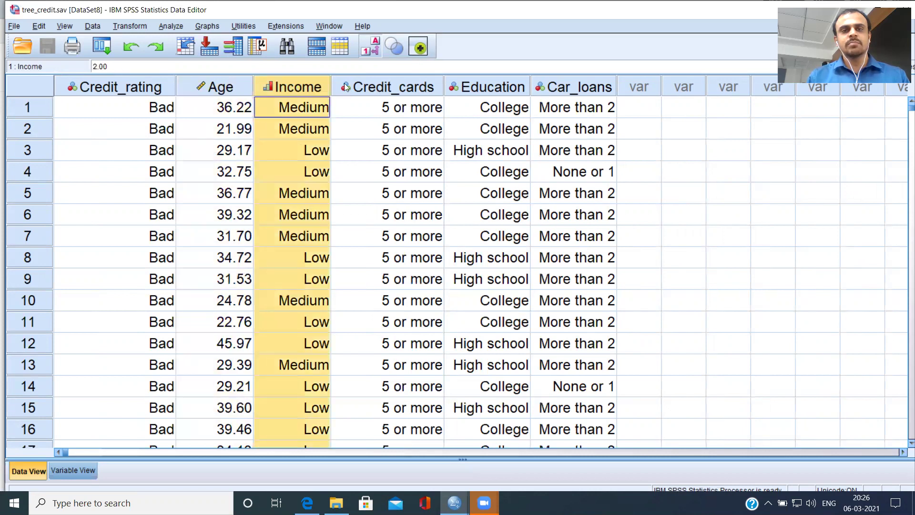
pyautogui.click(396, 87)
pyautogui.click(488, 88)
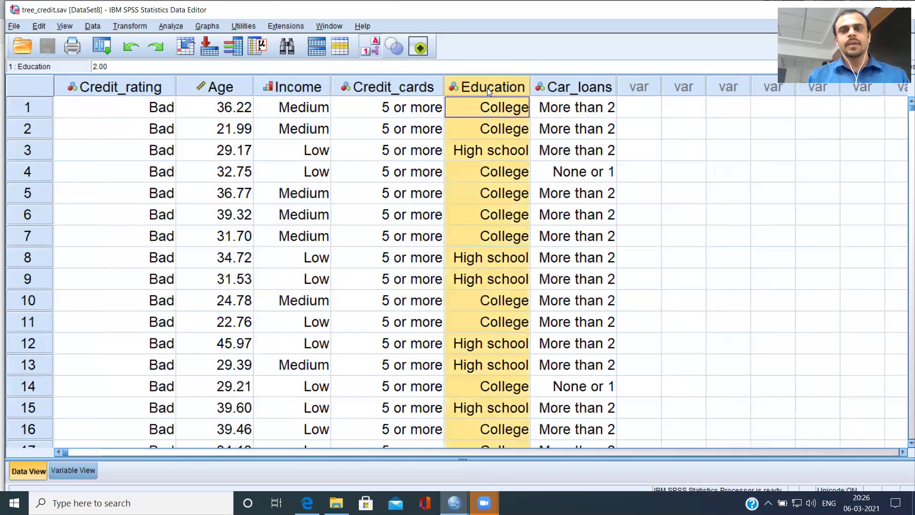
pyautogui.click(590, 88)
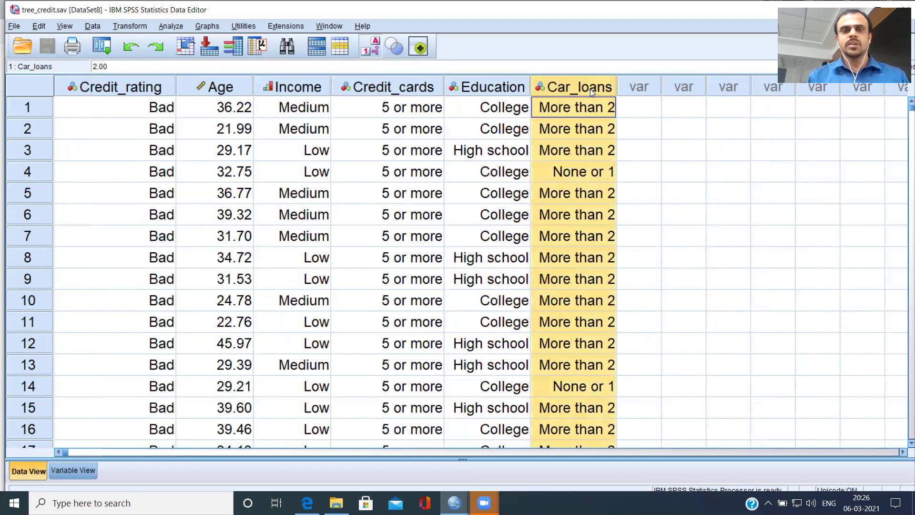
pyautogui.click(307, 85)
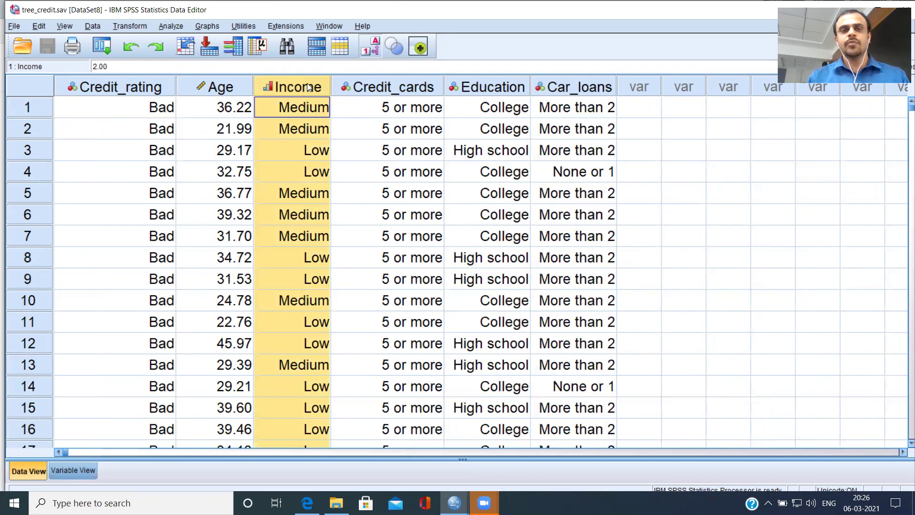
# - Start a Frequencies analysis with credit rating, income level, number of credit cards, education and car loans as variables, leaving out age
pyautogui.click(172, 26)
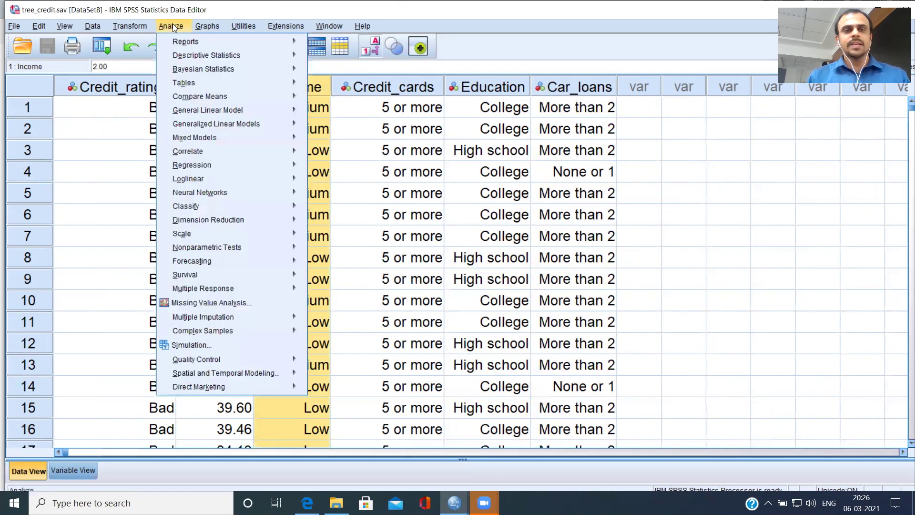
pyautogui.moveTo(264, 55)
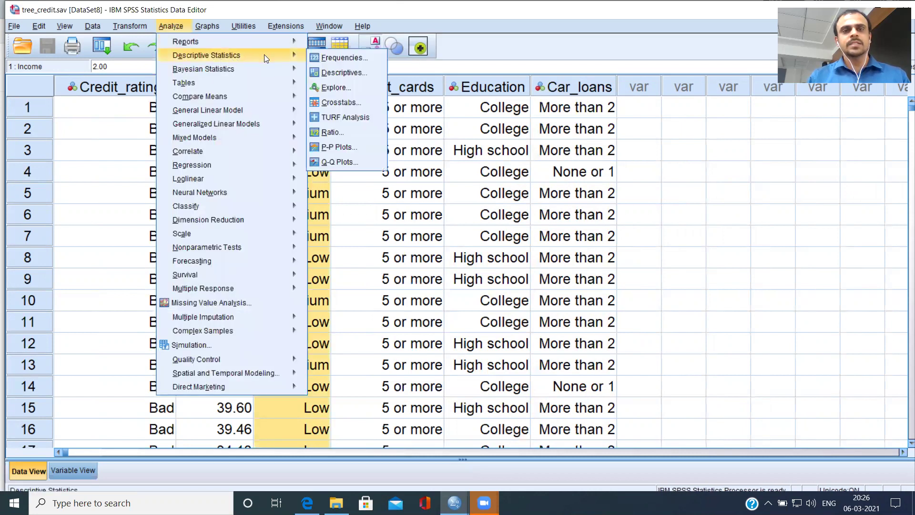
pyautogui.click(342, 58)
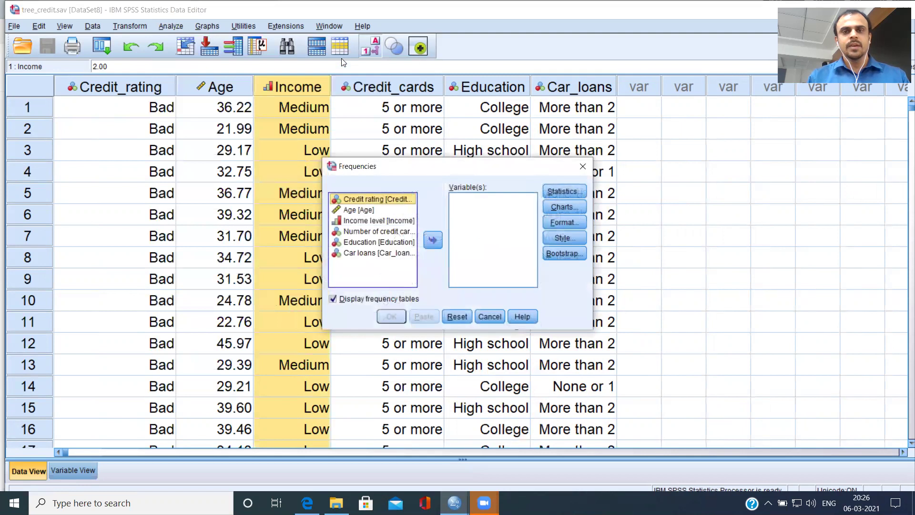
pyautogui.click(433, 240)
pyautogui.click(378, 211)
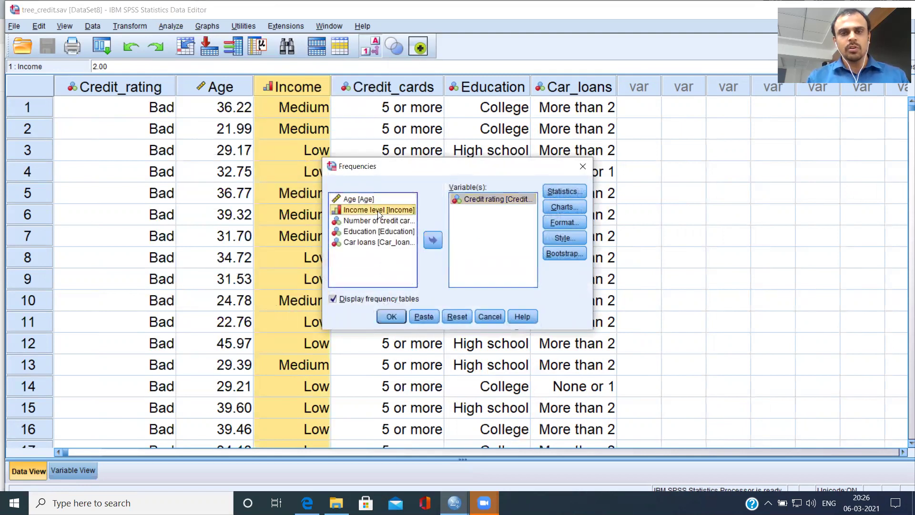
pyautogui.hotkey('shift', 'Down')
pyautogui.hotkey('shift', 'Down')
pyautogui.hotkey('shift', 'Down')
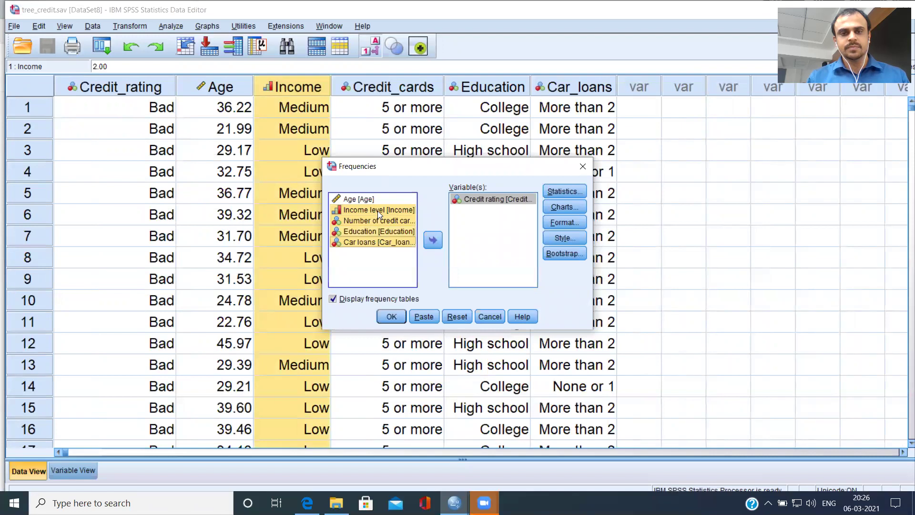
pyautogui.click(434, 241)
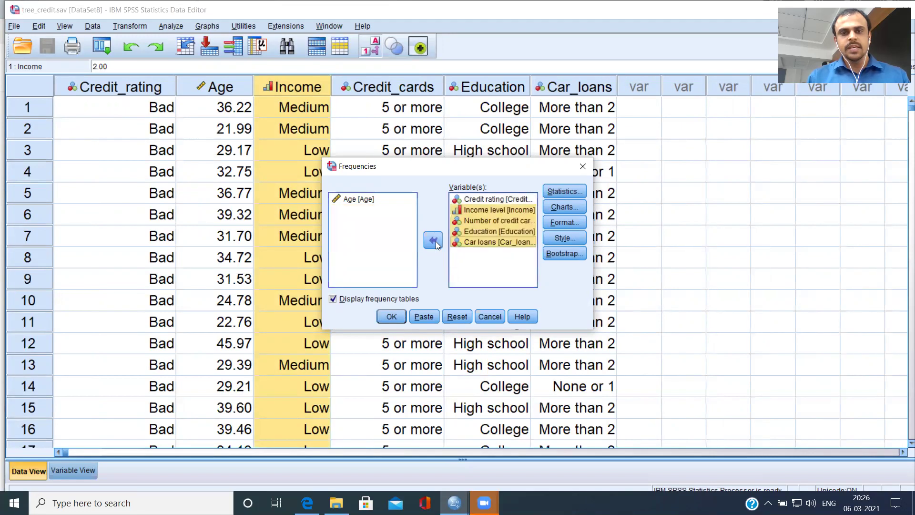
# - Turn off the frequency tables and request pie charts with percentages as the chart values
pyautogui.click(333, 299)
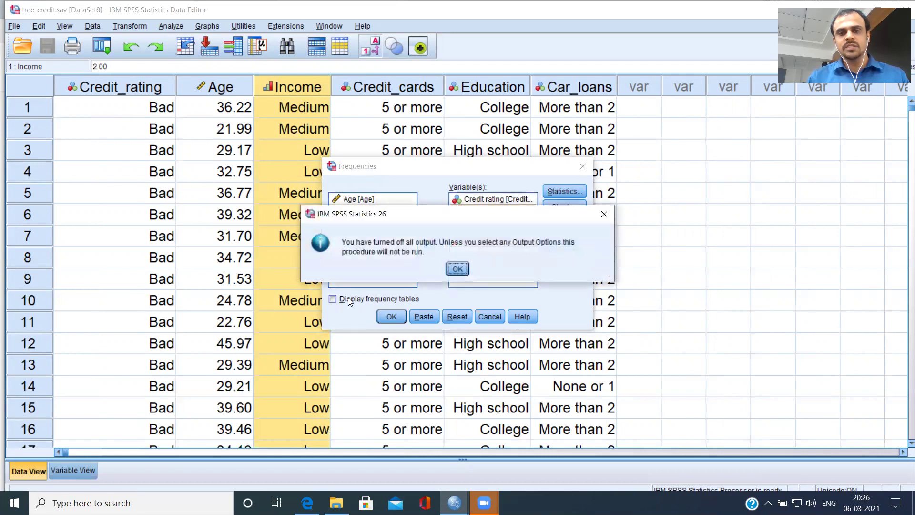
pyautogui.click(458, 269)
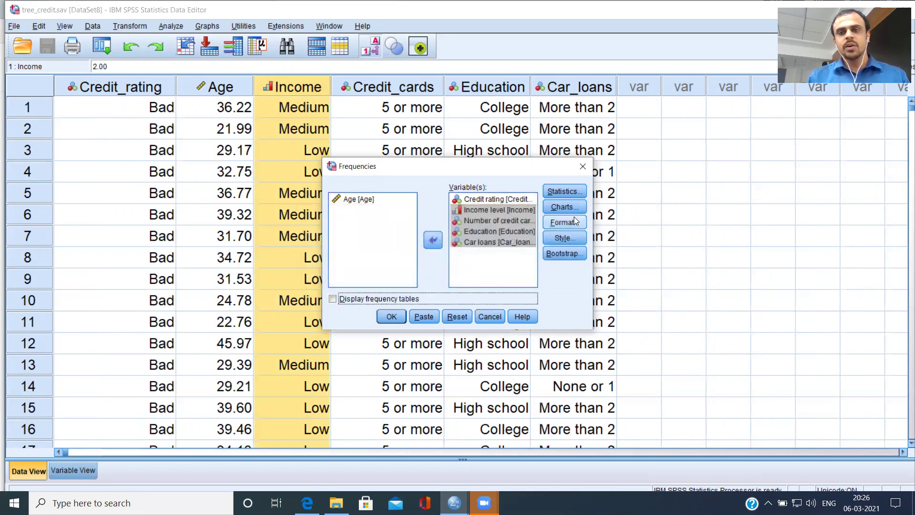
pyautogui.click(571, 208)
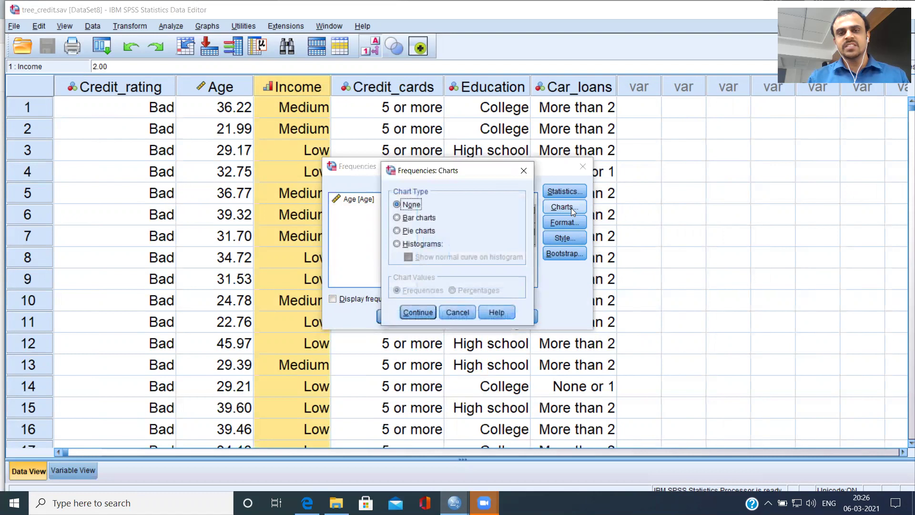
pyautogui.click(400, 234)
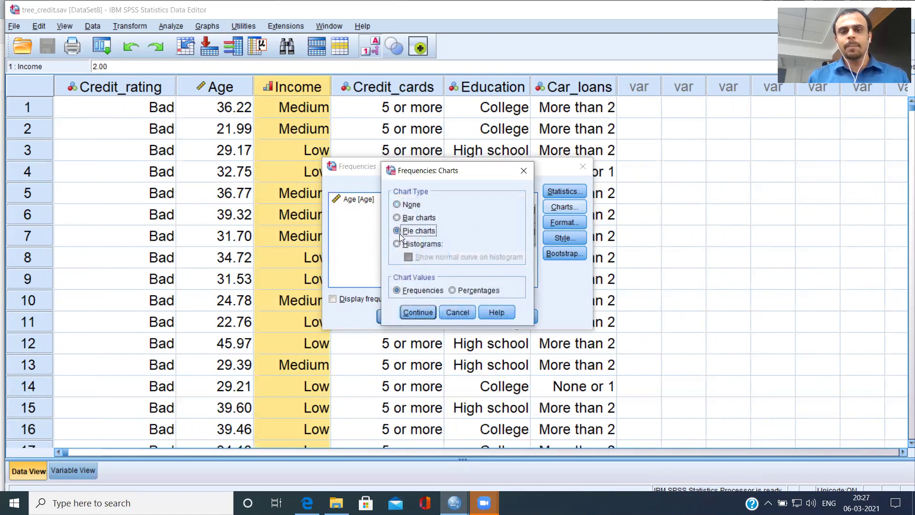
pyautogui.click(453, 291)
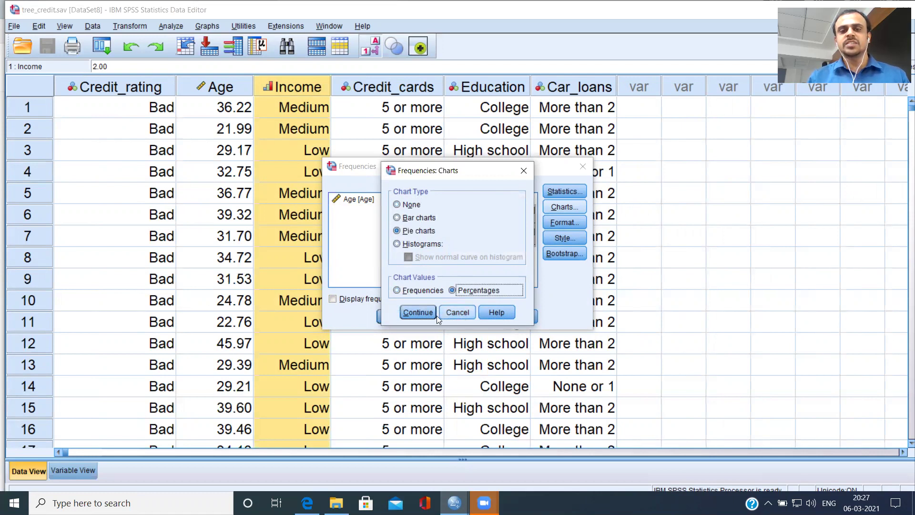
pyautogui.click(422, 314)
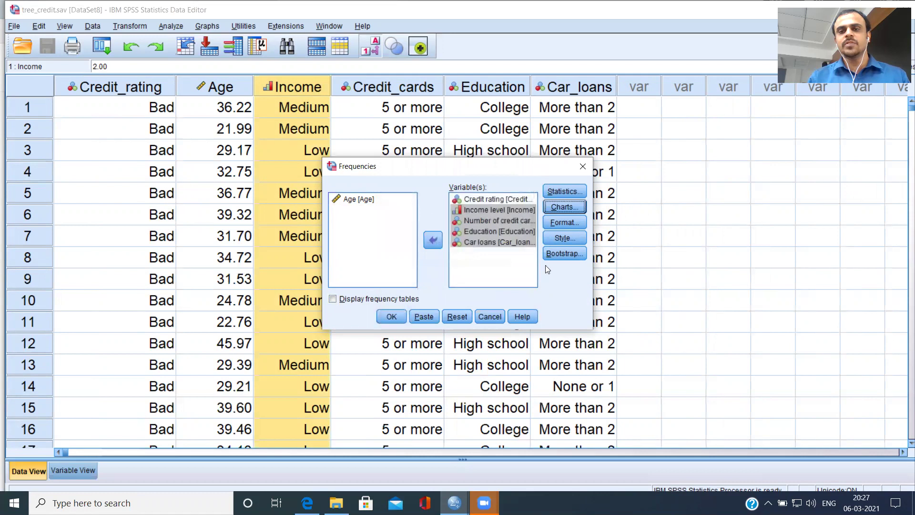
# - Review the pie chart settings and run the Frequencies analysis
pyautogui.click(558, 208)
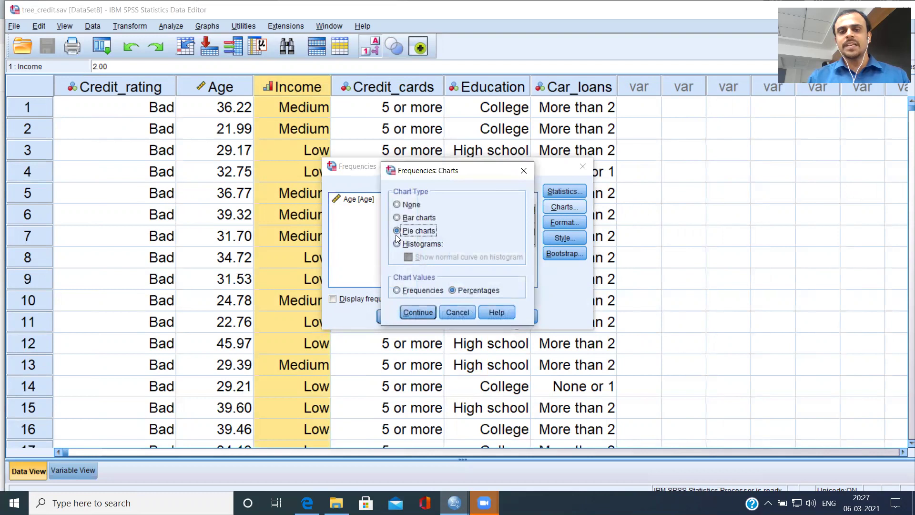
pyautogui.click(422, 315)
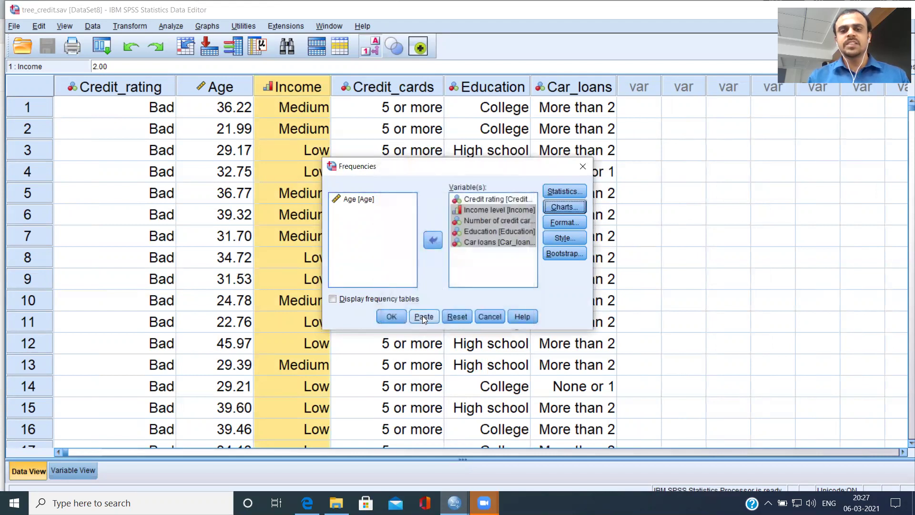
pyautogui.click(391, 317)
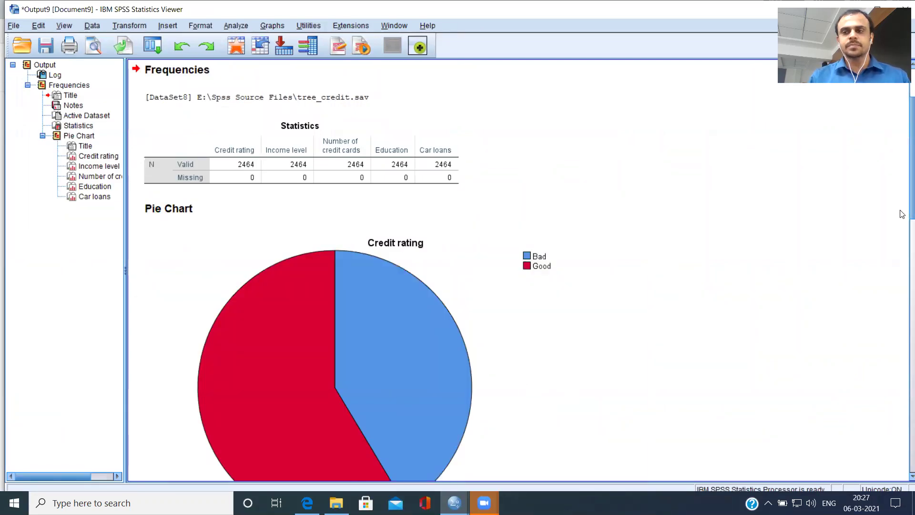
# - Add percentage data labels to the Good and Bad slices of the credit rating pie chart
pyautogui.scroll(-3, 902, 215)
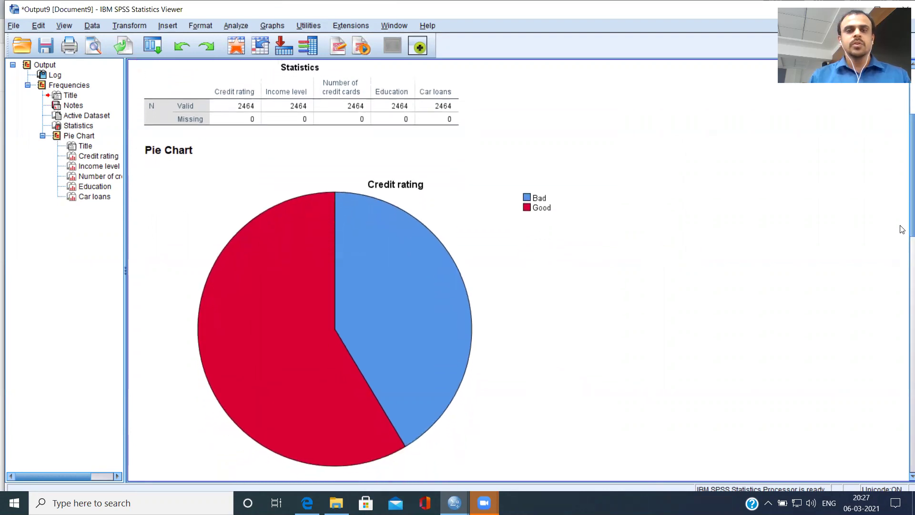
pyautogui.scroll(1, 903, 231)
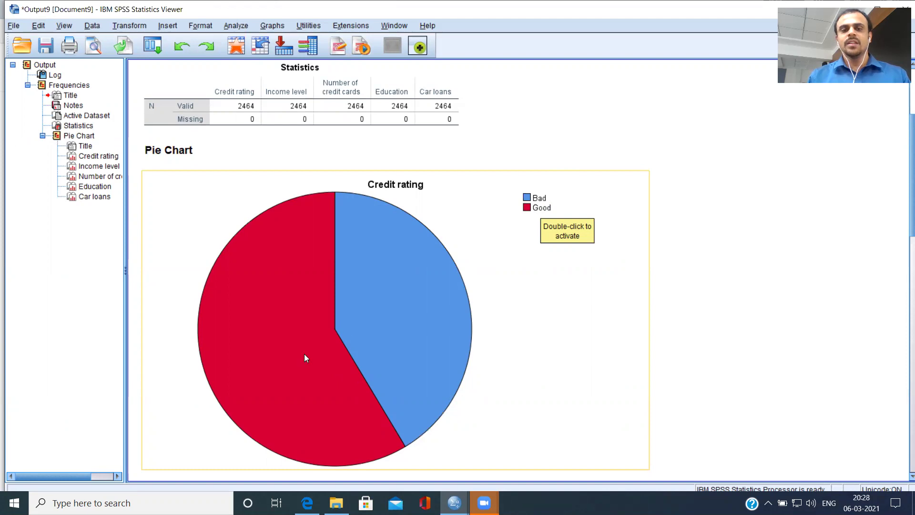
pyautogui.doubleClick(356, 339)
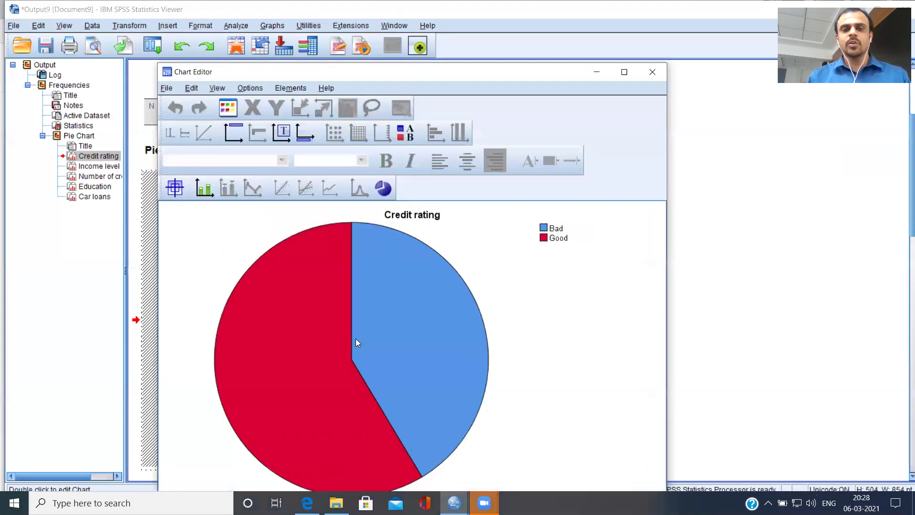
pyautogui.click(177, 194)
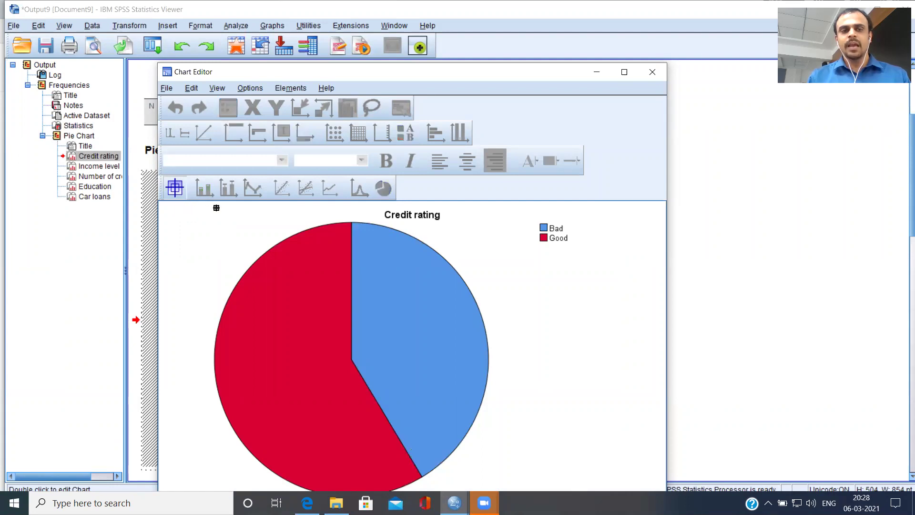
pyautogui.click(298, 284)
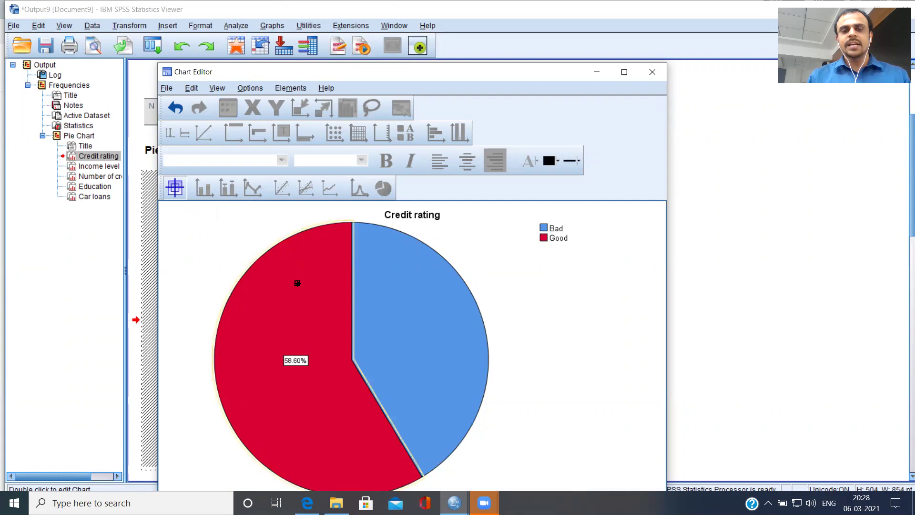
pyautogui.click(407, 302)
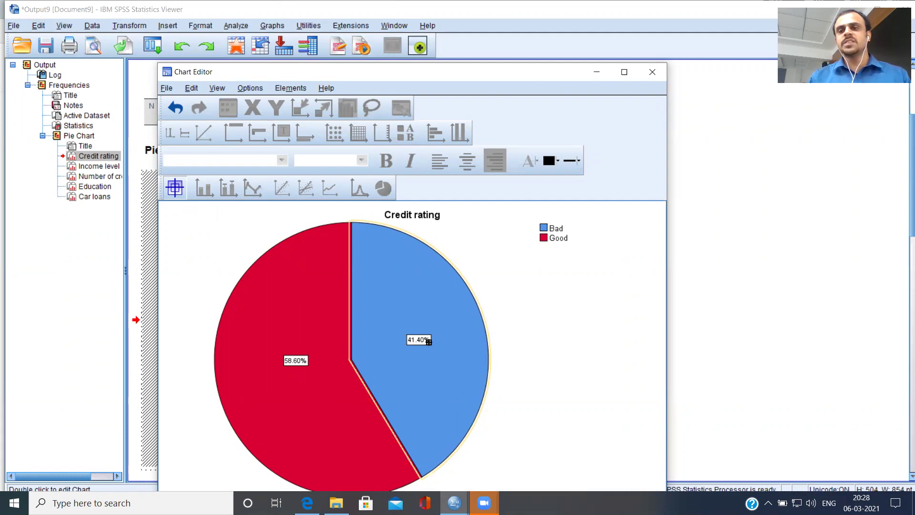
pyautogui.click(653, 73)
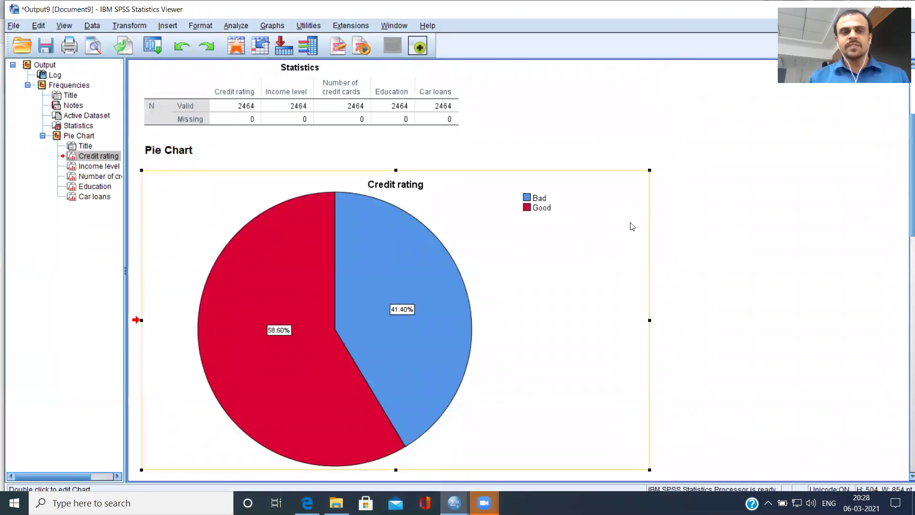
# - Examine the pie charts for income level, education and number of credit cards in the output
pyautogui.click(103, 168)
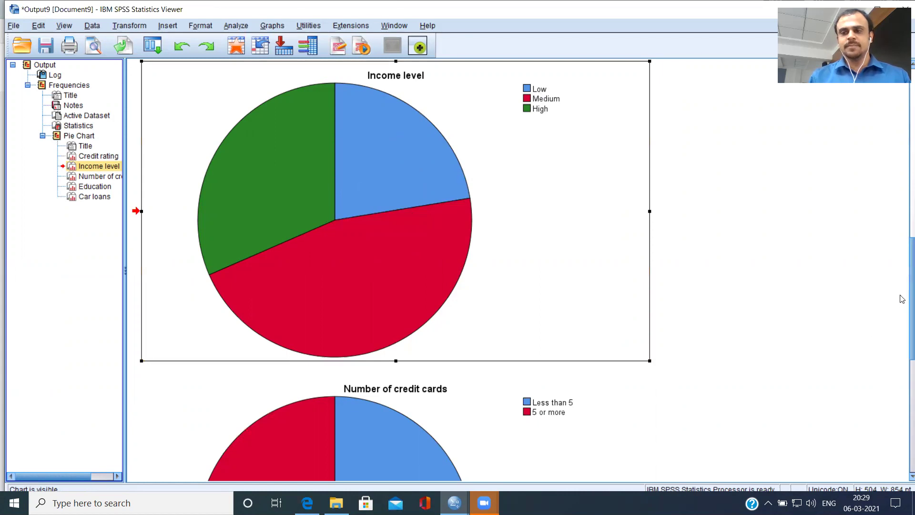
pyautogui.scroll(-9, 902, 299)
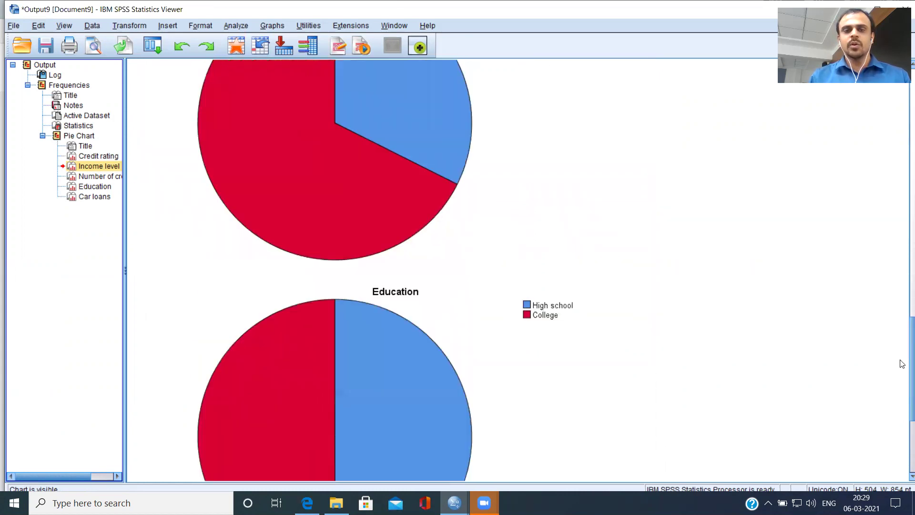
pyautogui.click(99, 177)
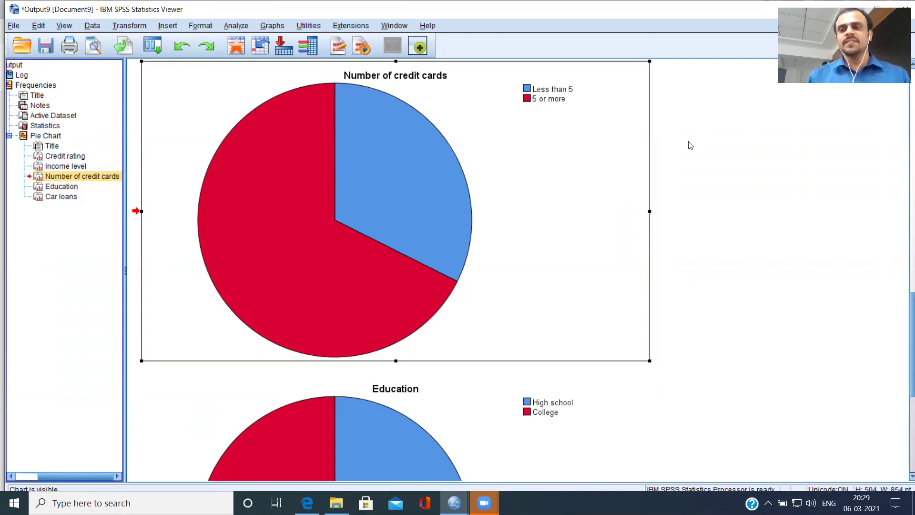
# - Examine the Education and Car loans pie charts in the output
pyautogui.click(381, 409)
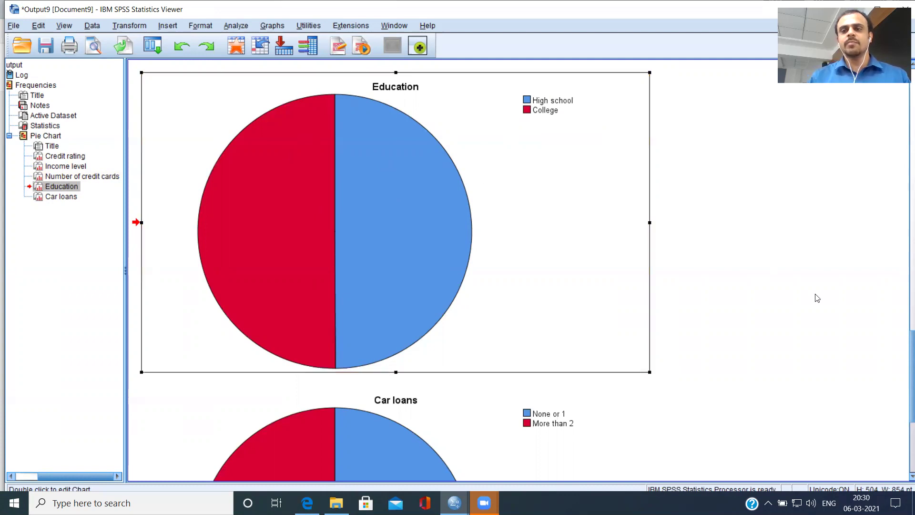
pyautogui.scroll(-5, 903, 351)
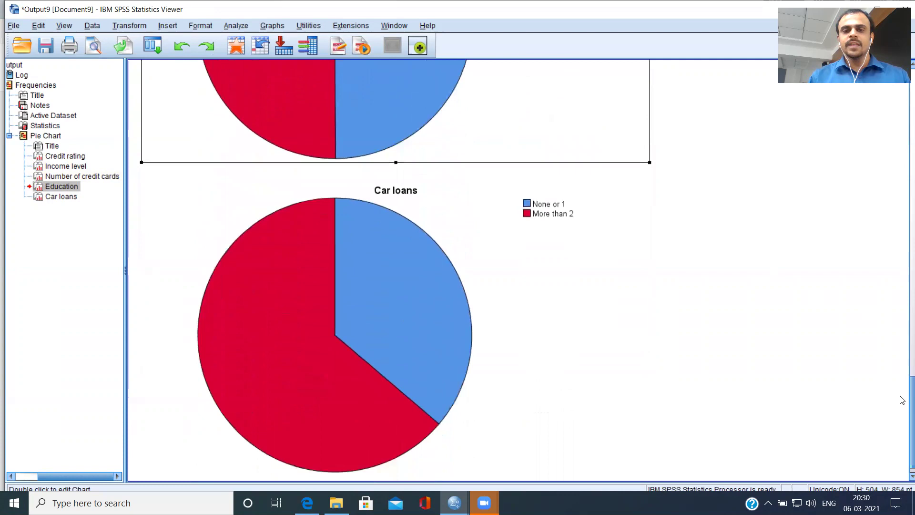
pyautogui.click(443, 297)
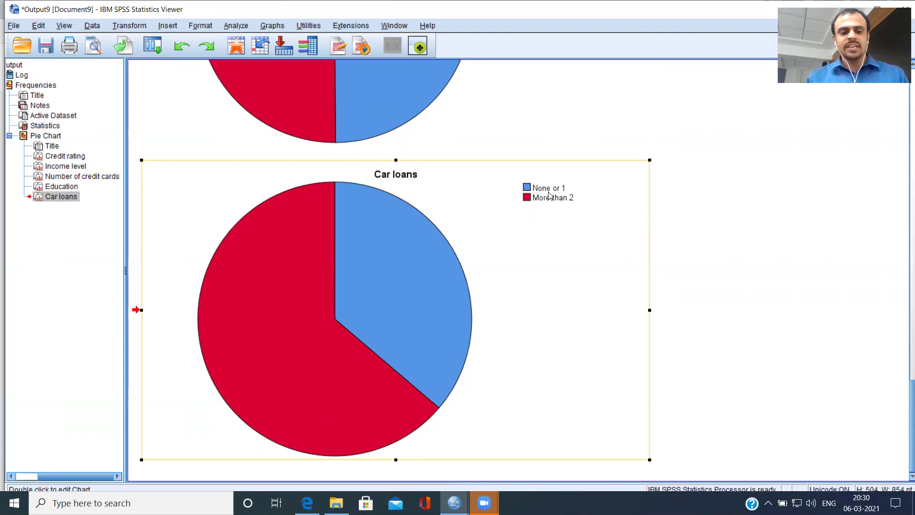
# - Return to the tree_credit.sav data and select the Age column
pyautogui.hotkey('alt', 'Tab')
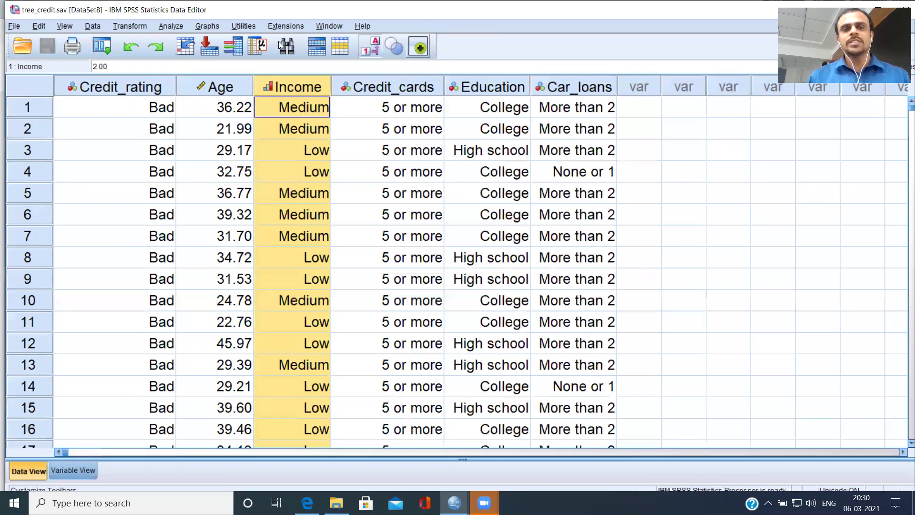
pyautogui.click(170, 26)
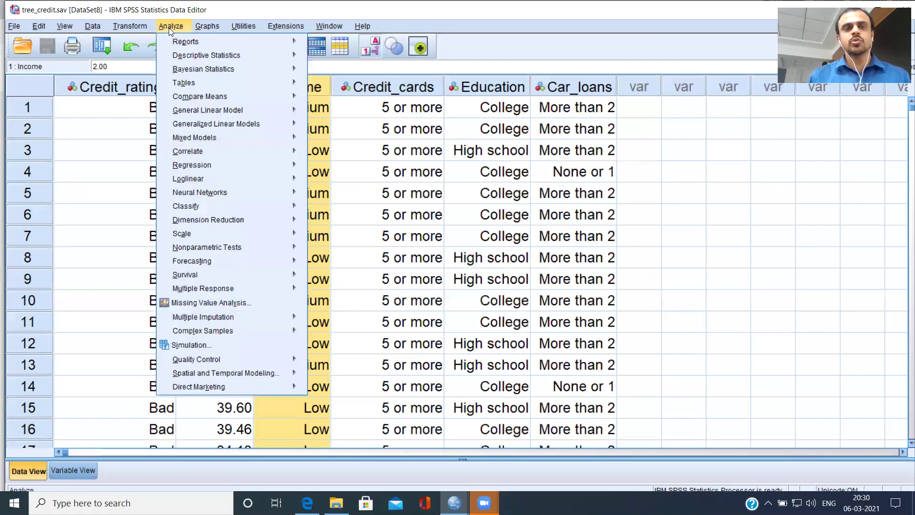
pyautogui.moveTo(268, 55)
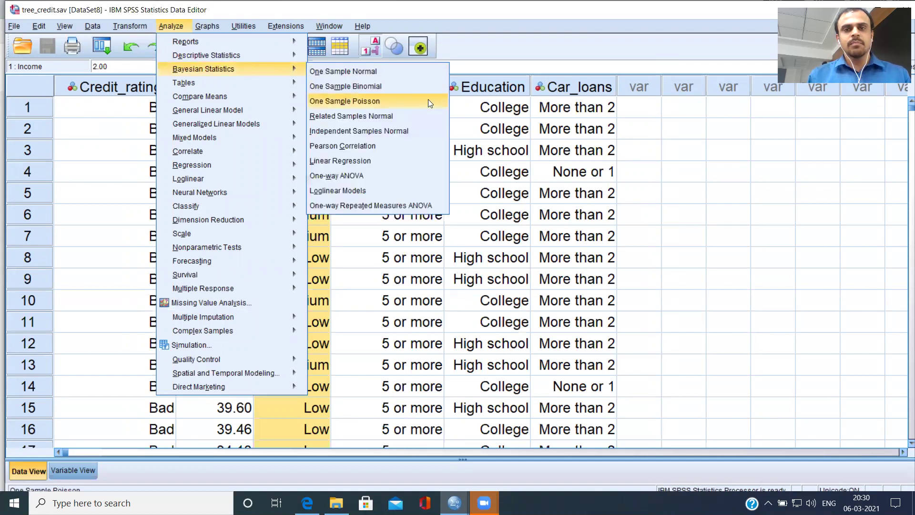
pyautogui.click(473, 89)
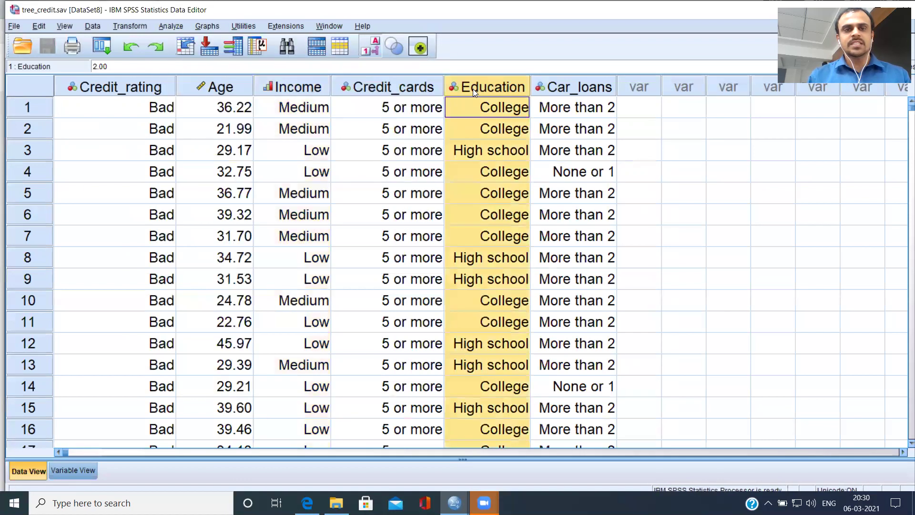
pyautogui.click(239, 89)
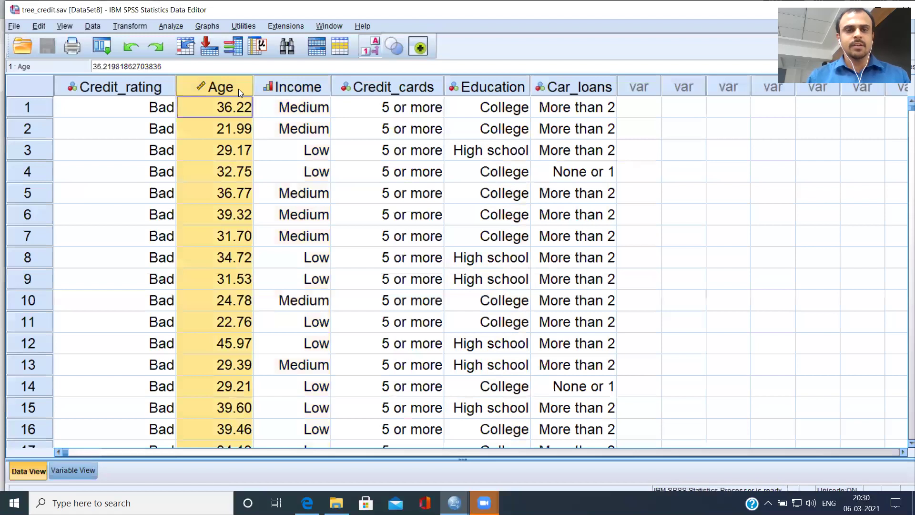
pyautogui.click(170, 27)
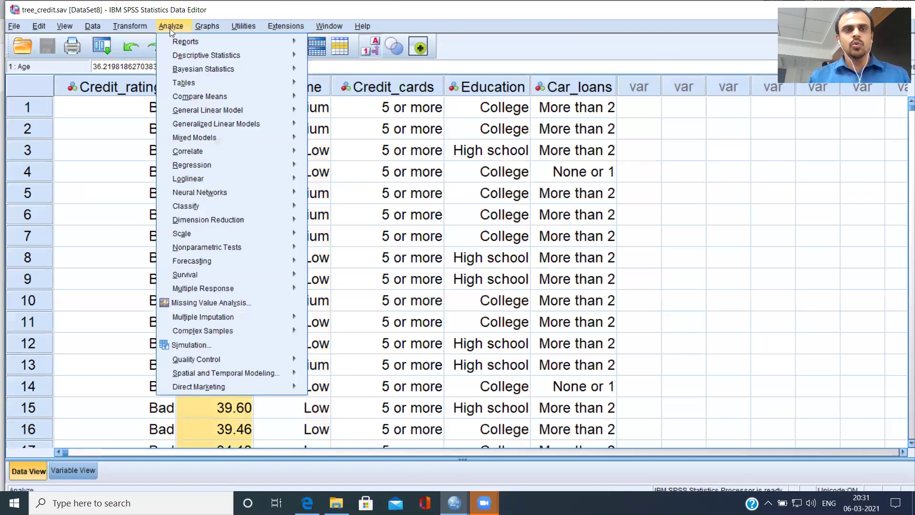
pyautogui.click(170, 29)
pyautogui.click(170, 29)
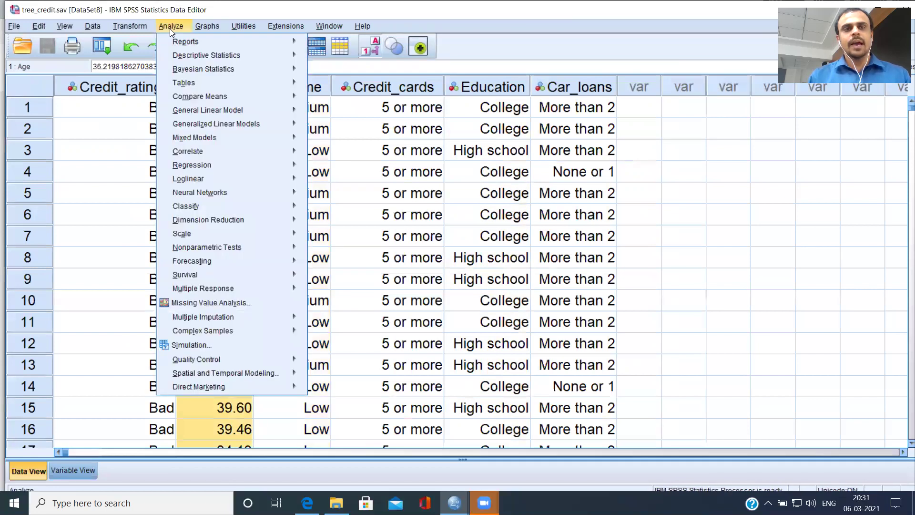
pyautogui.moveTo(172, 35)
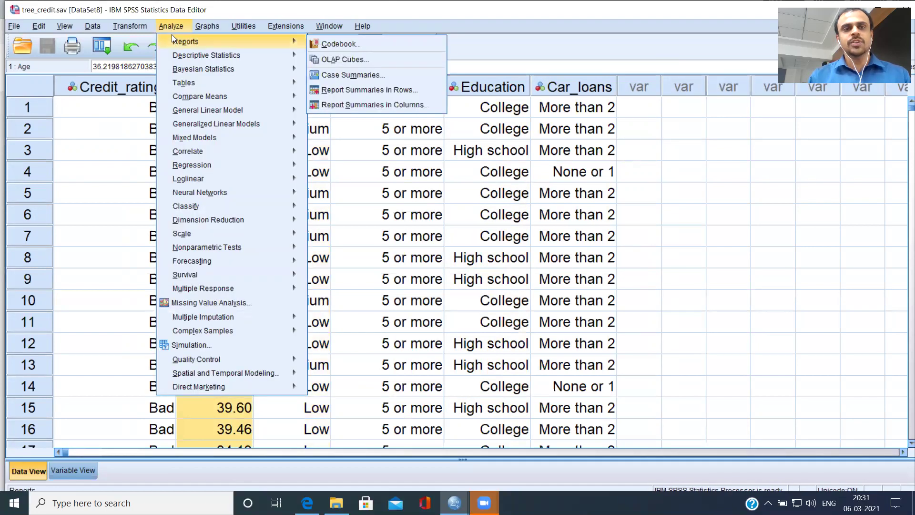
pyautogui.moveTo(200, 55)
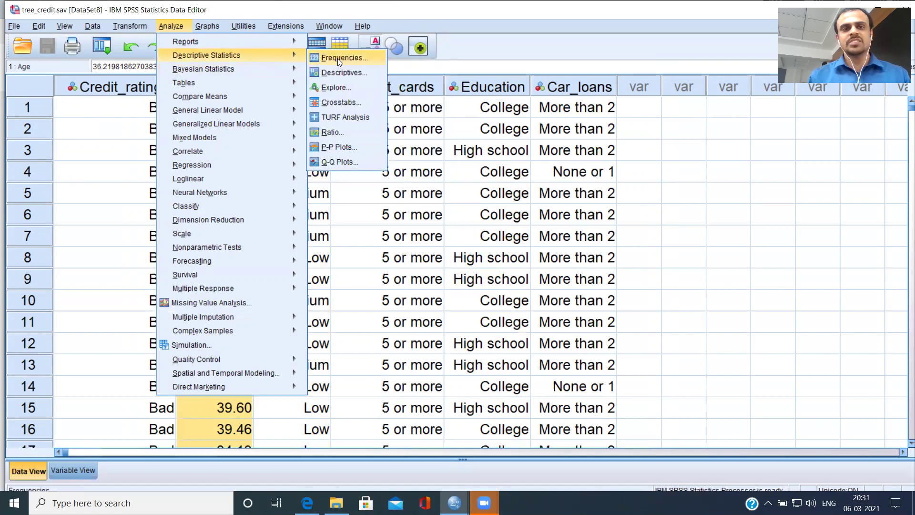
# - Start defining a simple legacy bar chart that shows summaries for groups of cases
pyautogui.moveTo(214, 27)
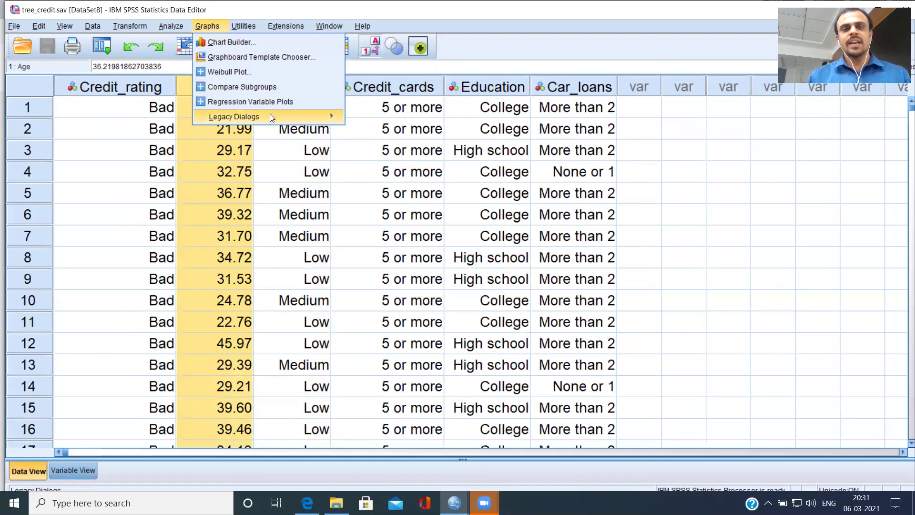
pyautogui.moveTo(273, 116)
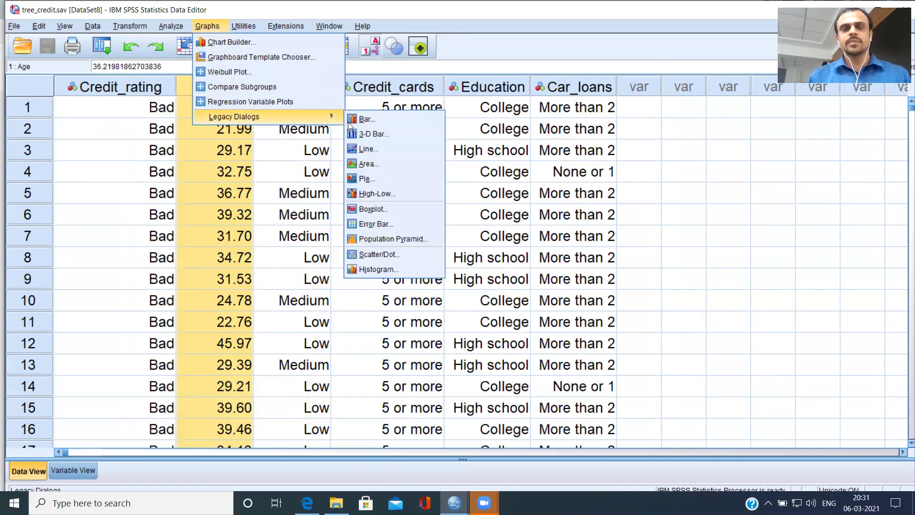
pyautogui.click(388, 117)
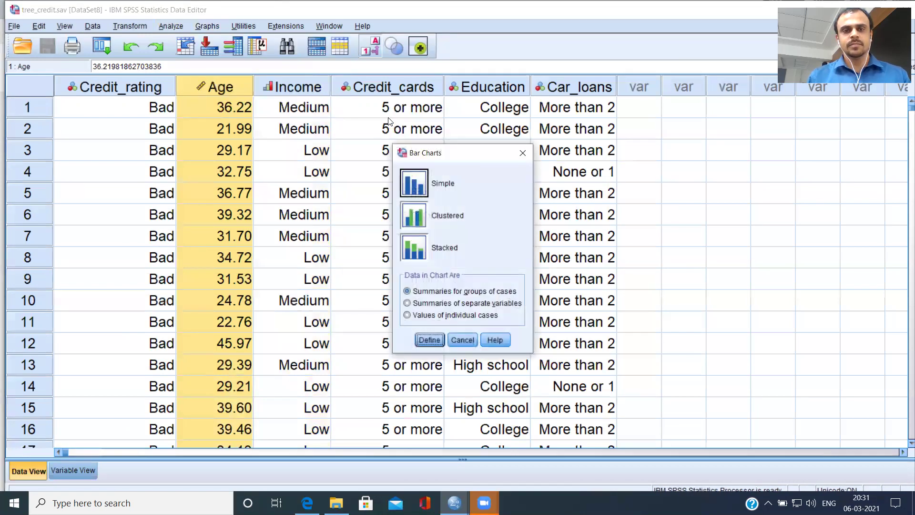
pyautogui.click(422, 192)
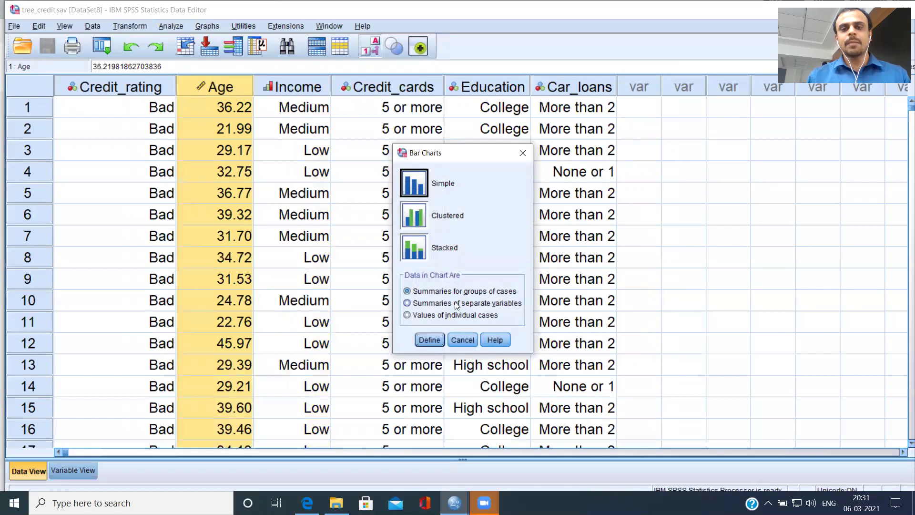
pyautogui.click(430, 340)
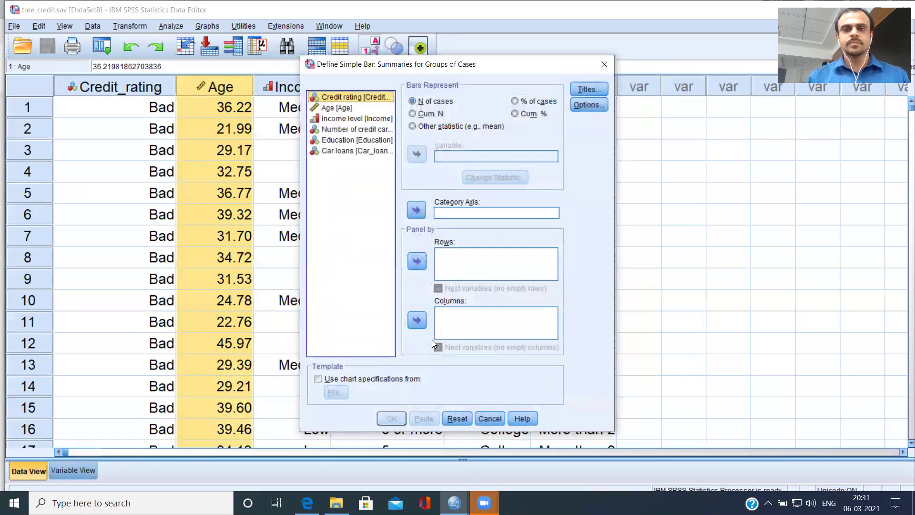
# - Make the bars represent another statistic, using the mean of Age
pyautogui.click(343, 109)
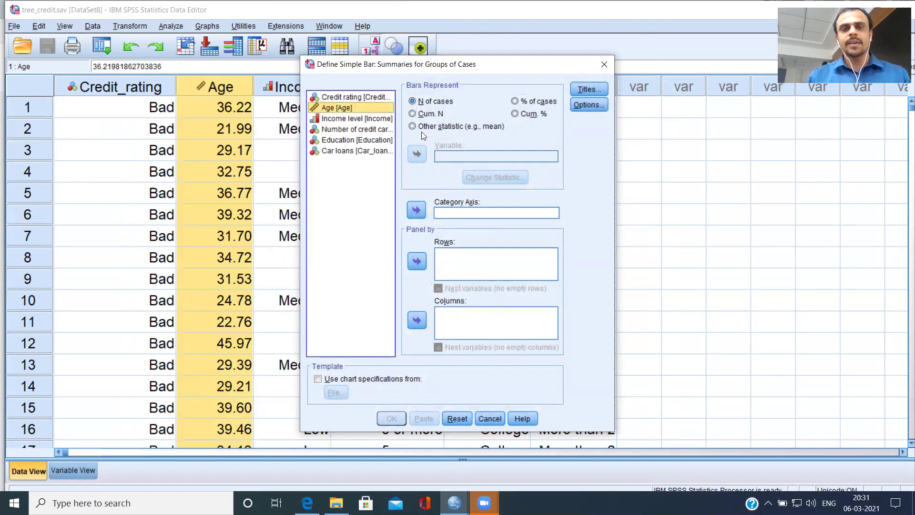
pyautogui.click(413, 127)
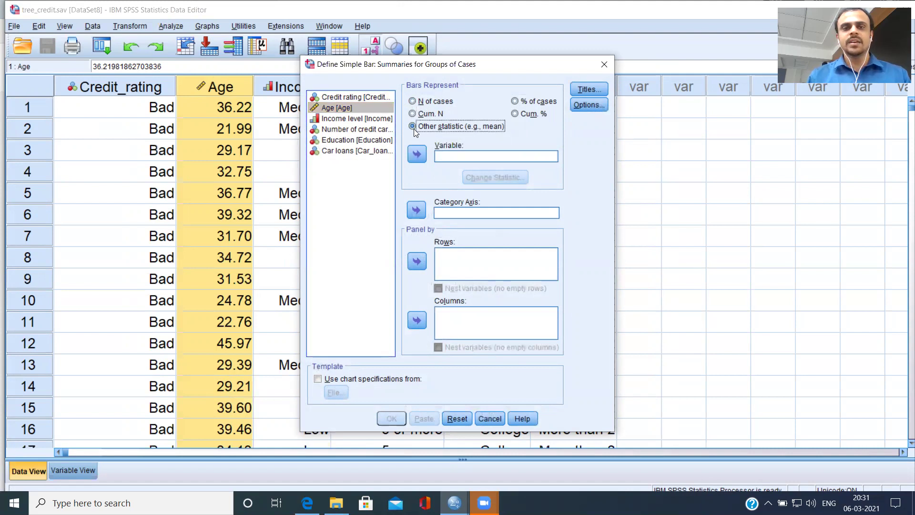
pyautogui.click(418, 155)
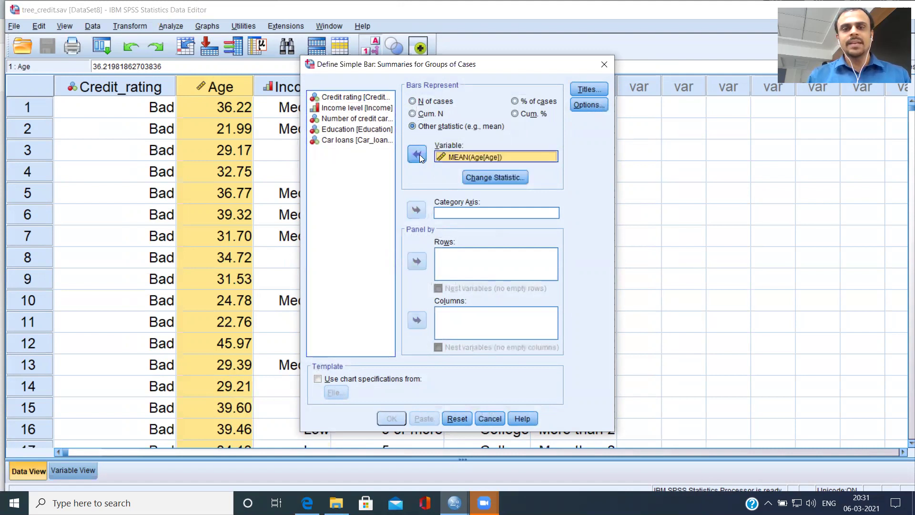
# - Try the median, mode and sum of values as the statistic for Age, and go back to the mean
pyautogui.click(475, 177)
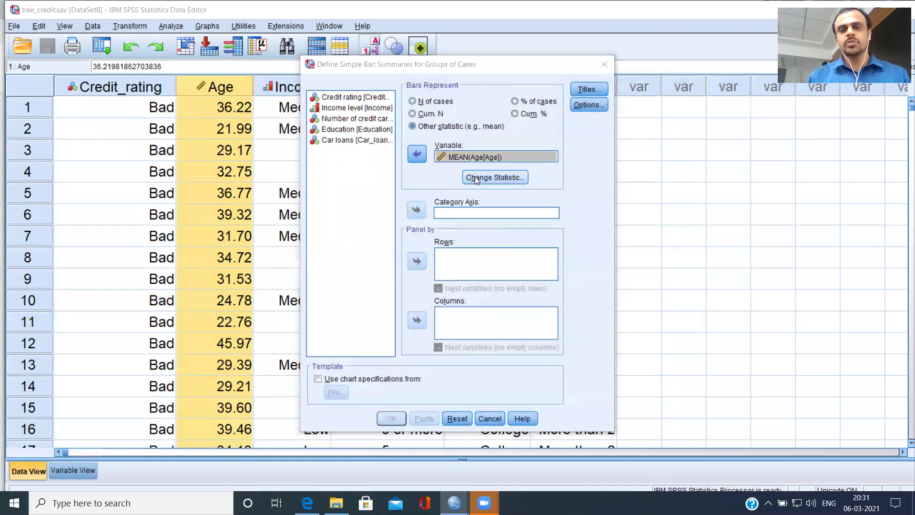
pyautogui.click(391, 178)
pyautogui.click(391, 191)
pyautogui.click(385, 214)
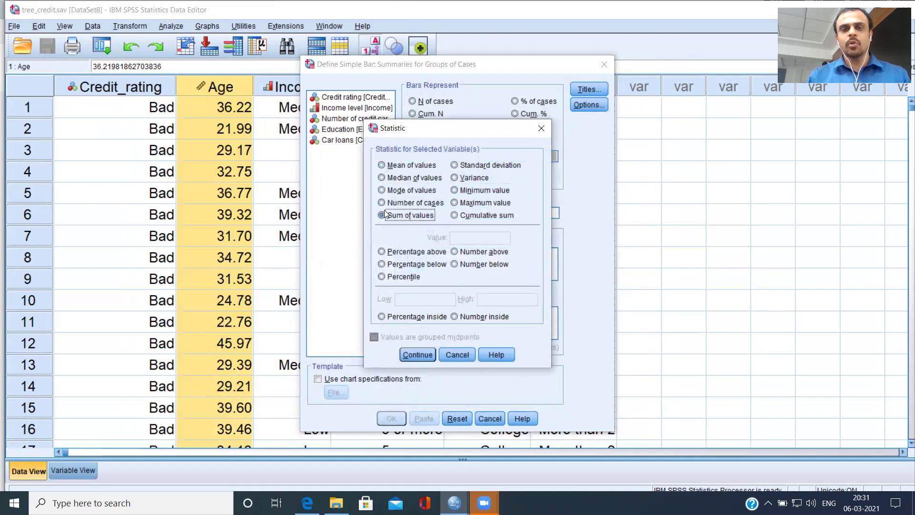
pyautogui.click(389, 167)
pyautogui.click(426, 355)
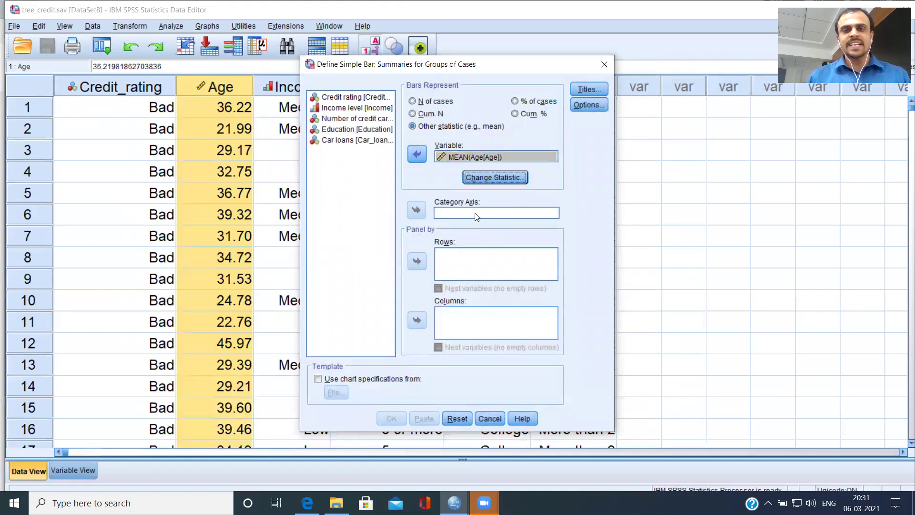
# - Use Credit rating as the category axis and generate the bar chart
pyautogui.click(353, 98)
pyautogui.click(417, 210)
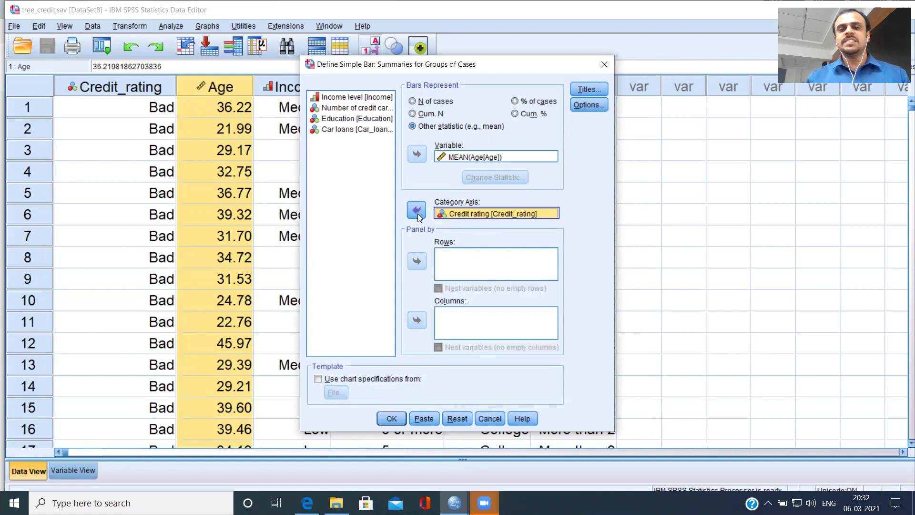
pyautogui.click(392, 418)
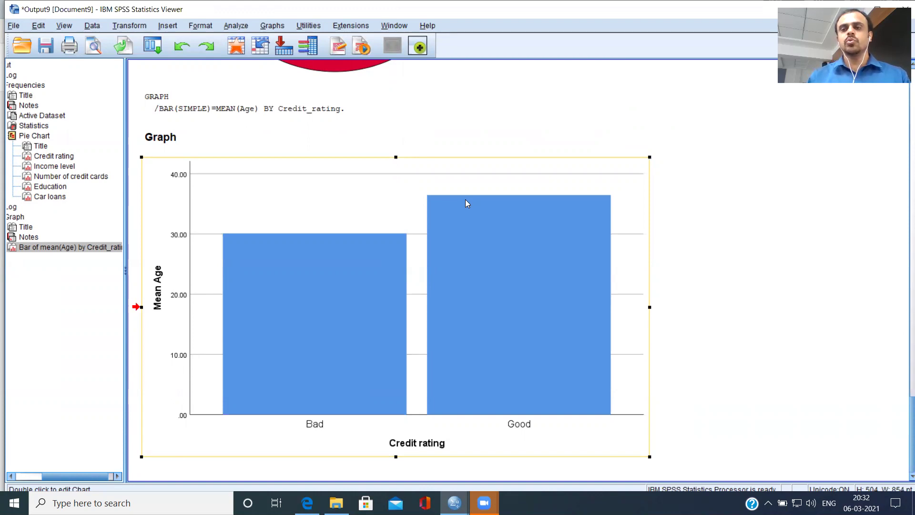
# - Return to the tree_credit.sav data and start a Crosstabs analysis with Credit rating as the row variable
pyautogui.hotkey('alt', 'Tab')
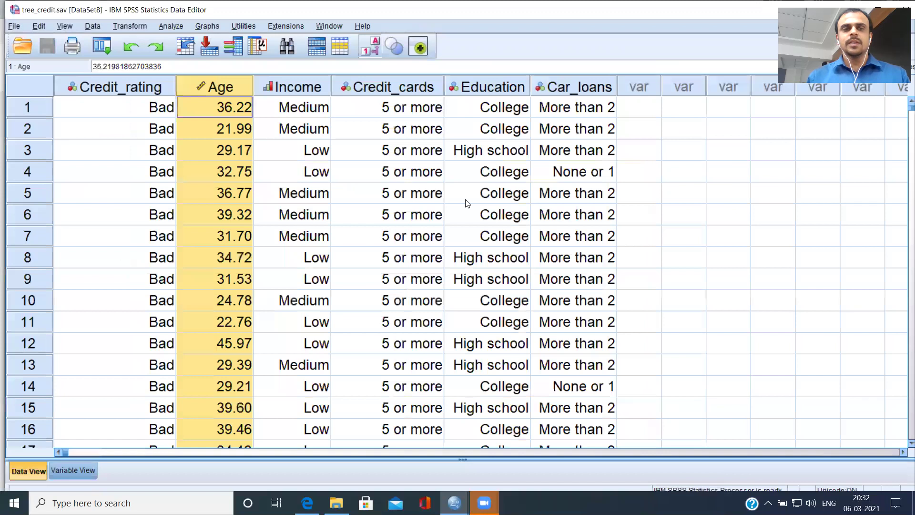
pyautogui.click(170, 27)
pyautogui.moveTo(228, 57)
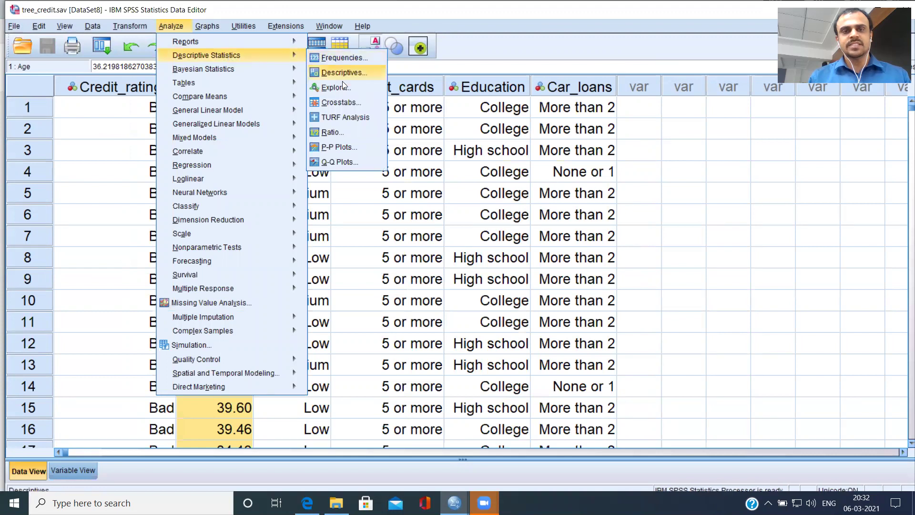
pyautogui.click(360, 105)
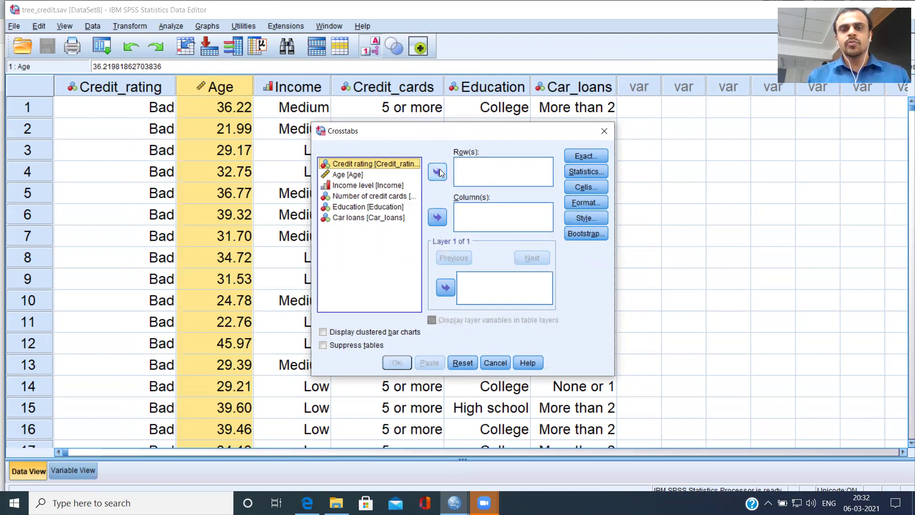
pyautogui.click(438, 173)
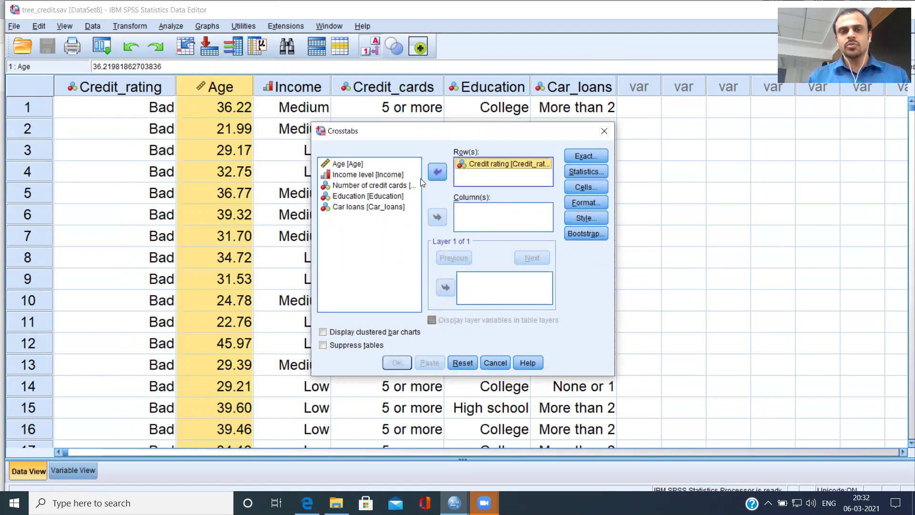
# - Add Income level, Number of credit cards, Education and Car loans as the Crosstabs column variables
pyautogui.click(389, 175)
pyautogui.moveTo(390, 176); pyautogui.dragTo(409, 217)
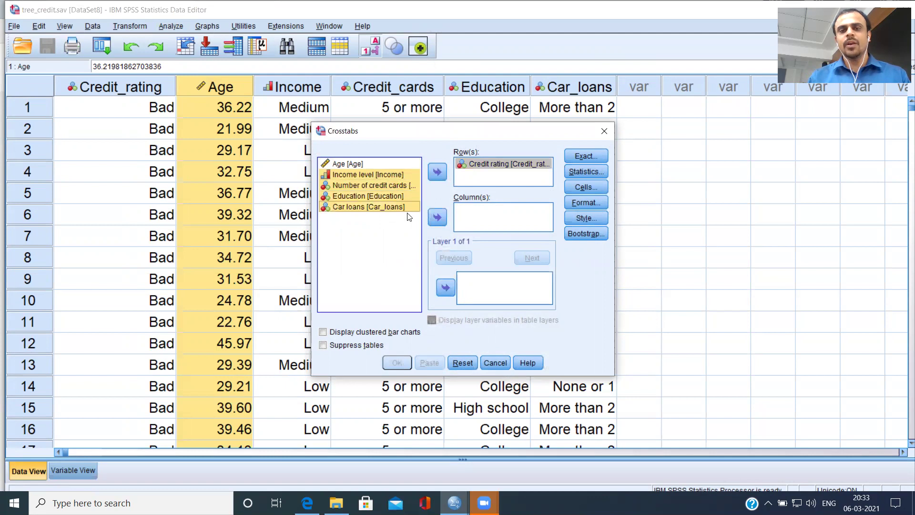
pyautogui.click(437, 217)
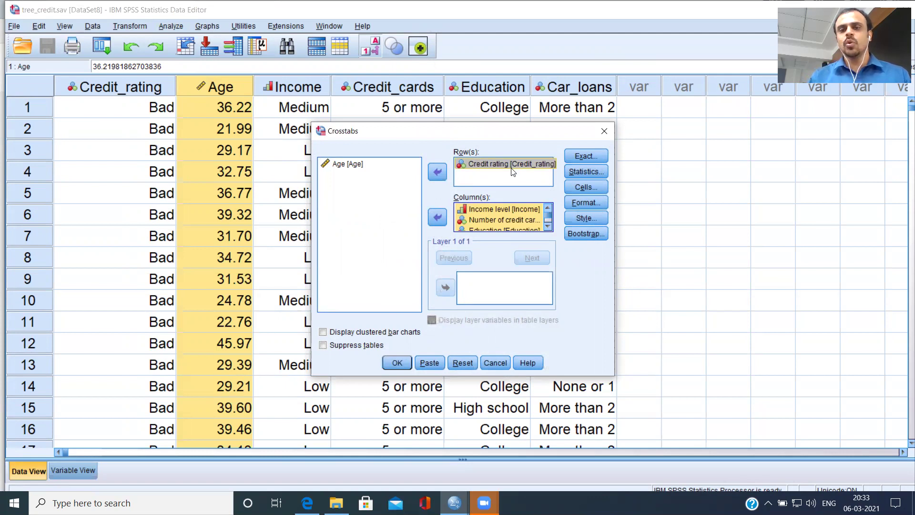
pyautogui.click(552, 227)
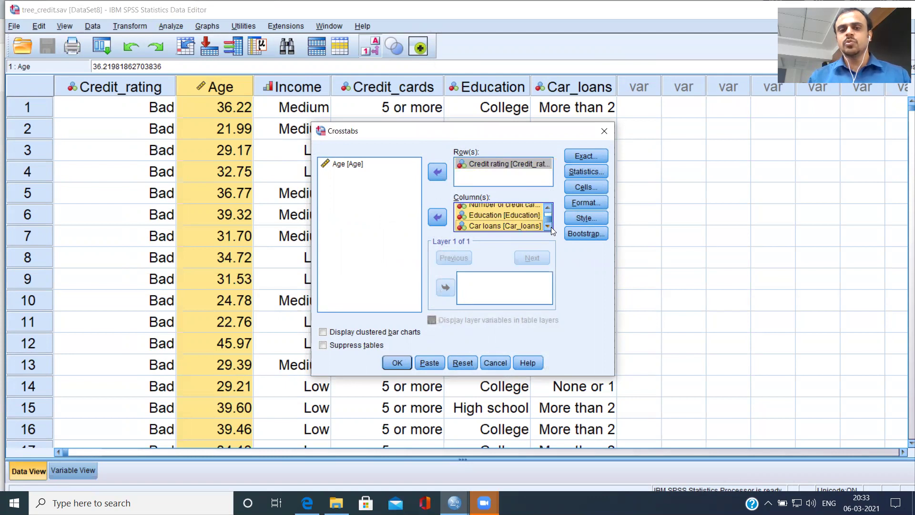
# - Request clustered bar charts with the tables suppressed and run the Crosstabs analysis
pyautogui.click(323, 332)
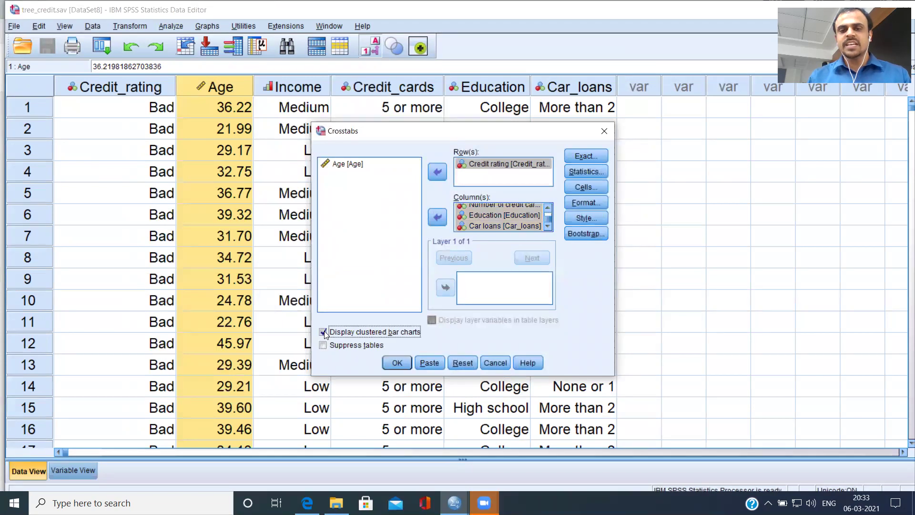
pyautogui.click(324, 348)
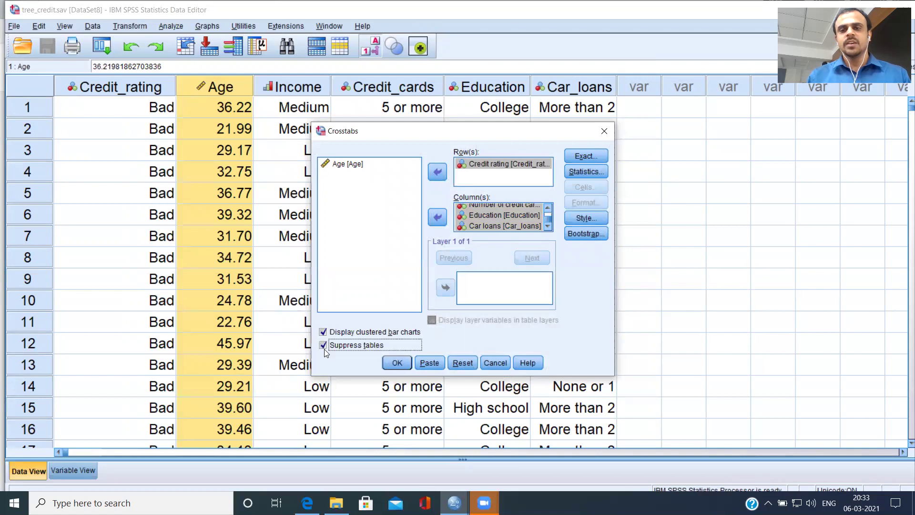
pyautogui.click(401, 363)
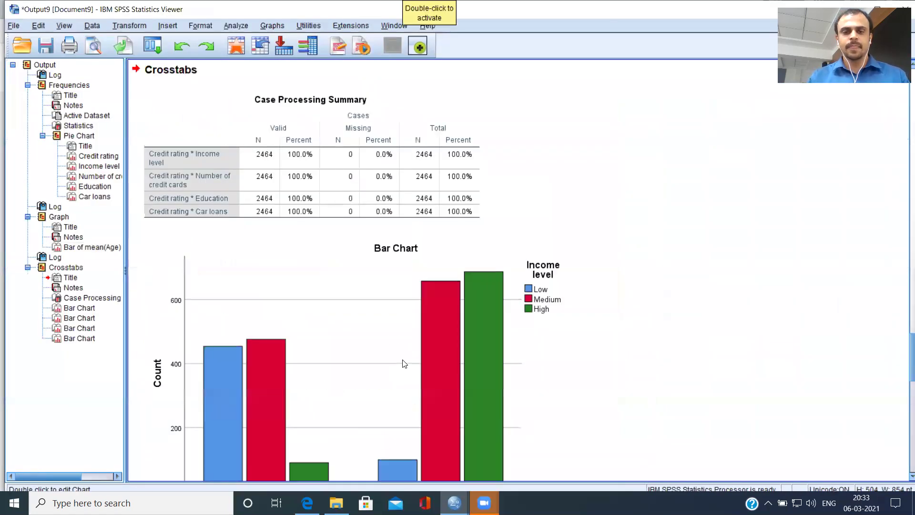
# - Examine the clustered bar charts of credit rating by income level, number of credit cards, education and car loans
pyautogui.click(404, 364)
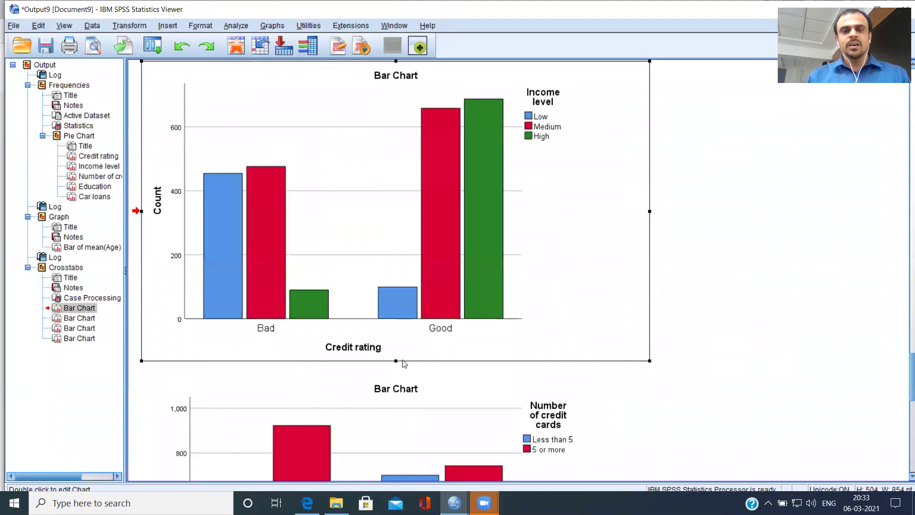
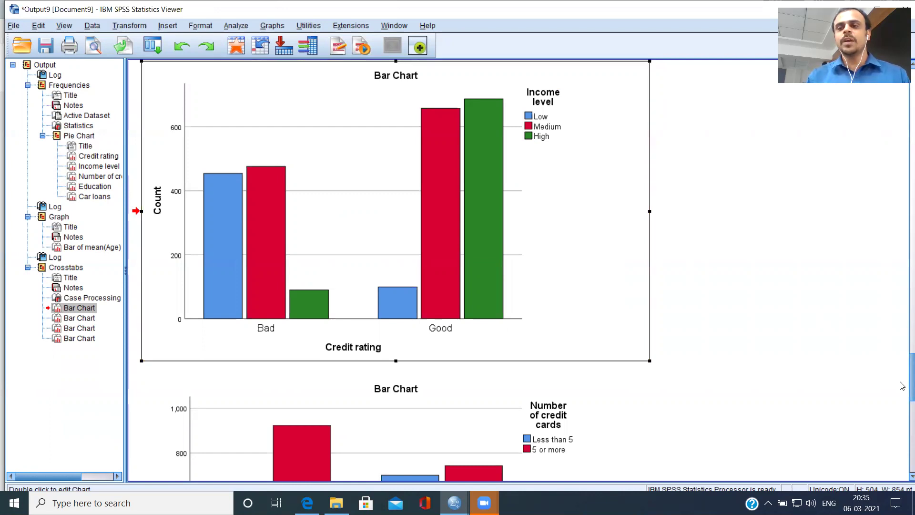
pyautogui.scroll(-8, 903, 386)
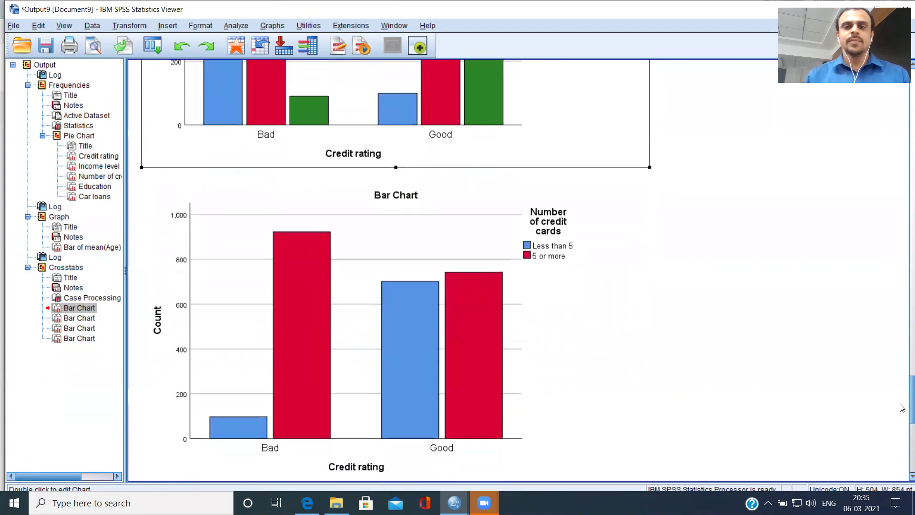
pyautogui.click(525, 343)
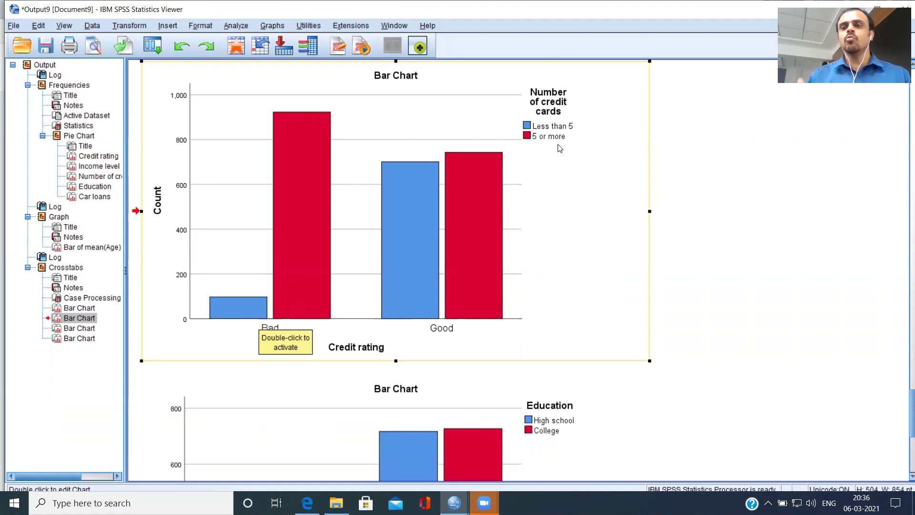
pyautogui.click(433, 141)
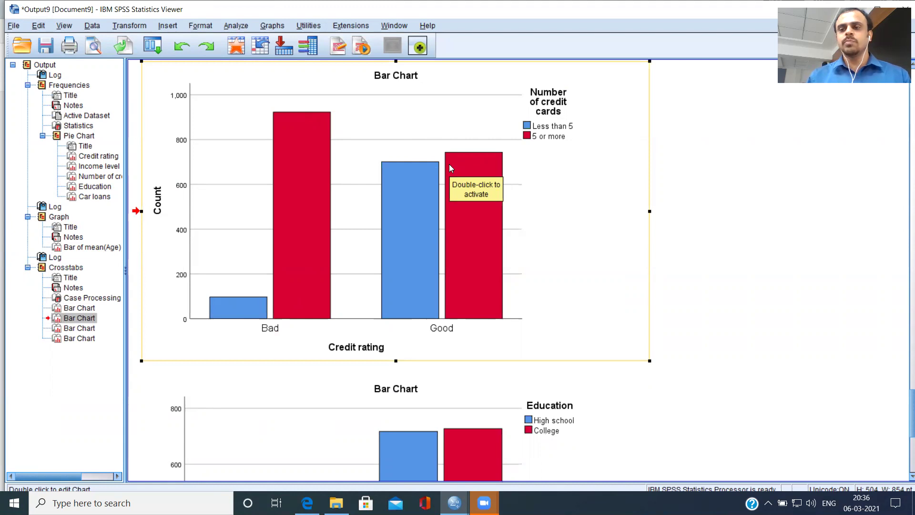
pyautogui.click(451, 432)
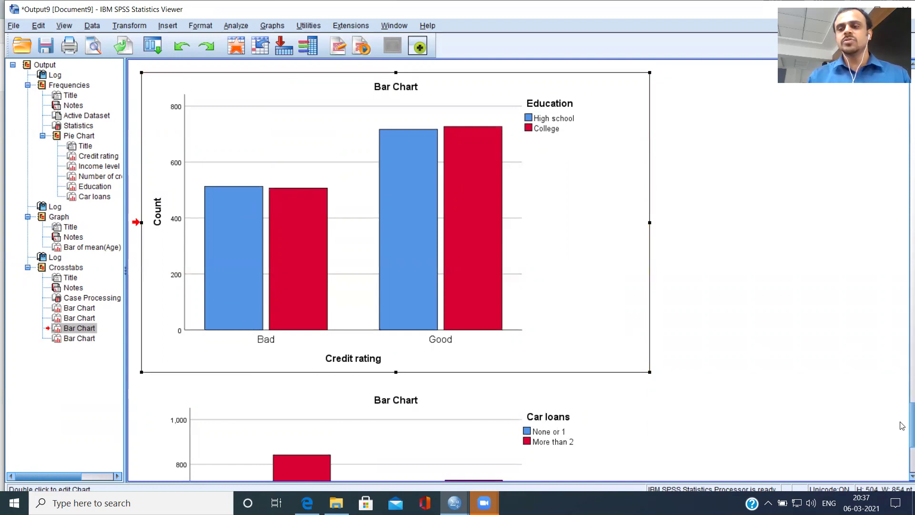
pyautogui.scroll(-5, 903, 425)
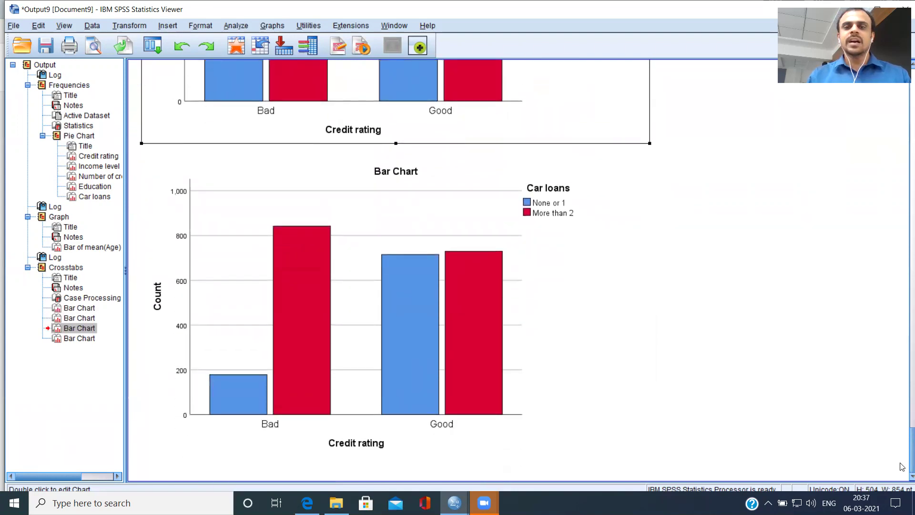
pyautogui.click(514, 330)
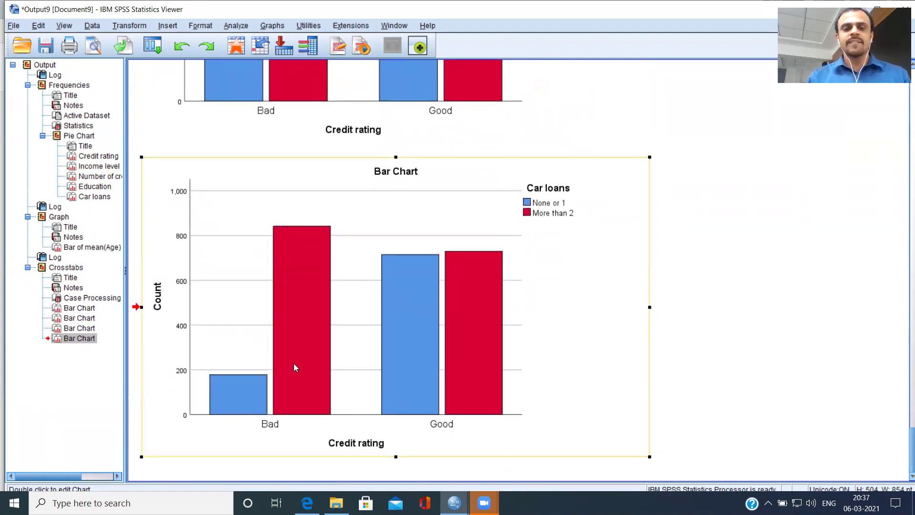